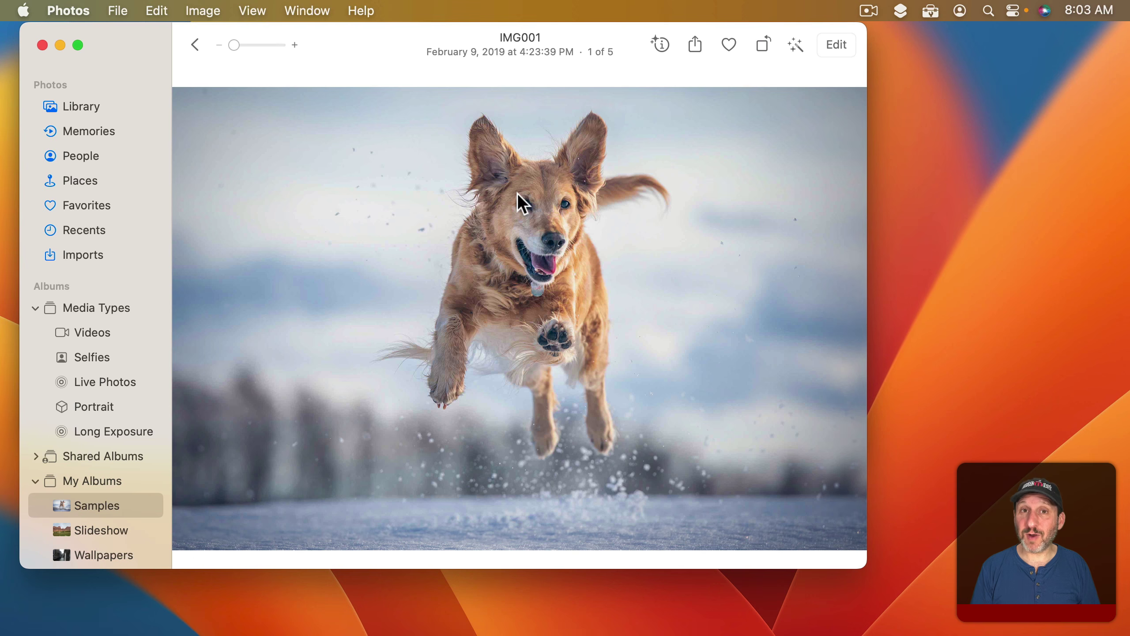
Copy the dog as the subject of photo IMG001 and paste it into the open conversation in Messages.
left_click(507, 232, "ctrl")
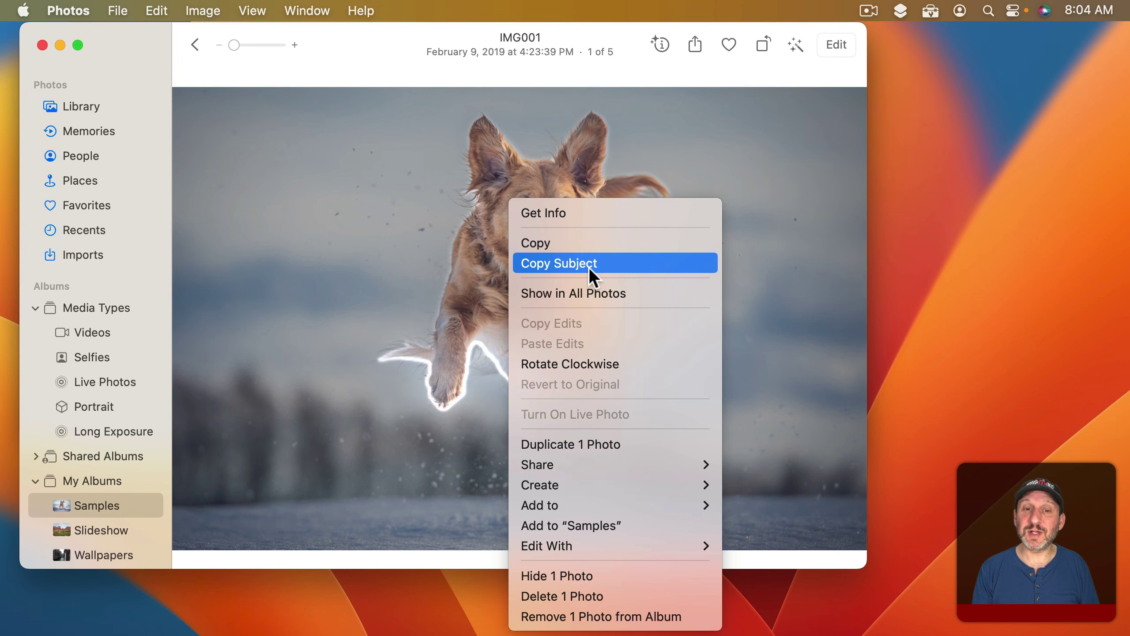
left_click(558, 264)
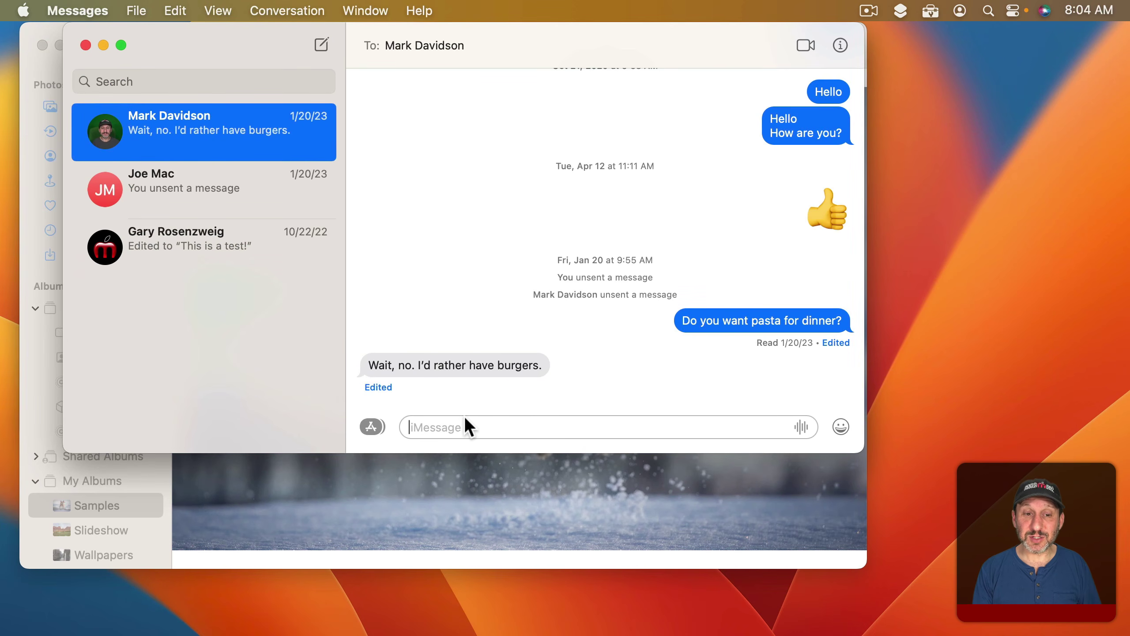
key("super+v")
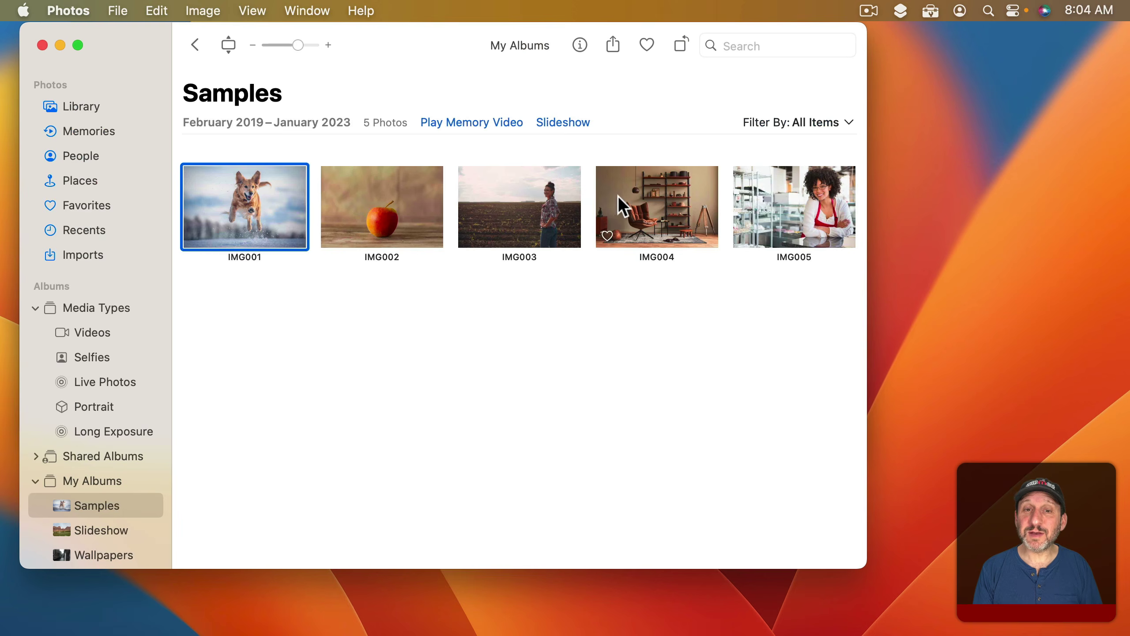
Open photo IMG004 in Photos, copy the armchair as its subject and paste it into the message field in Messages.
double_click(618, 198)
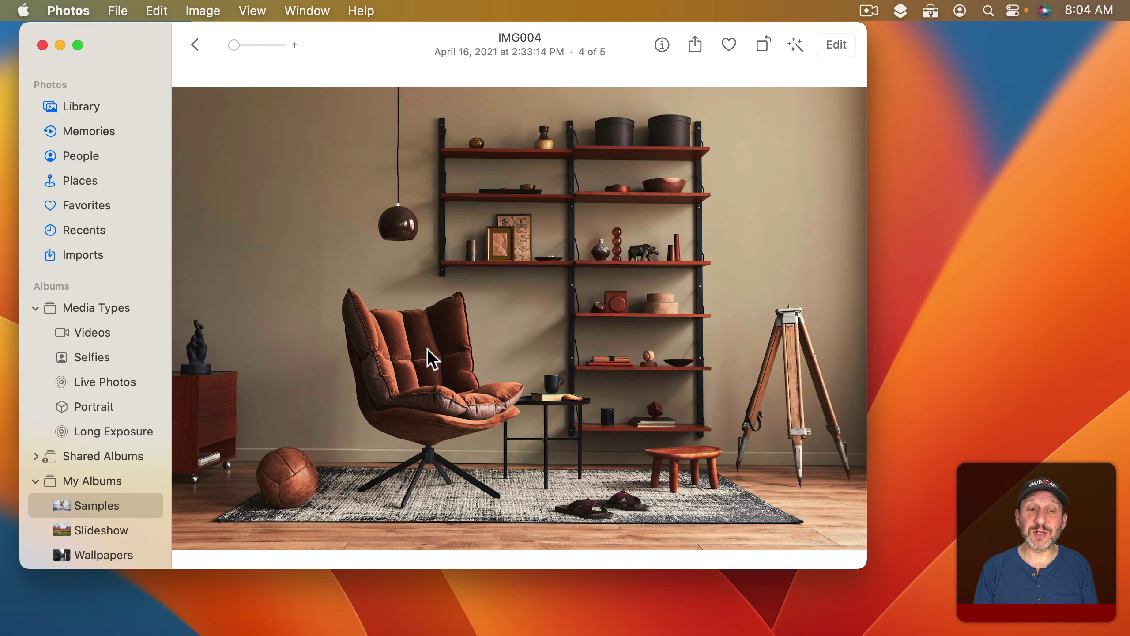
right_click(426, 363)
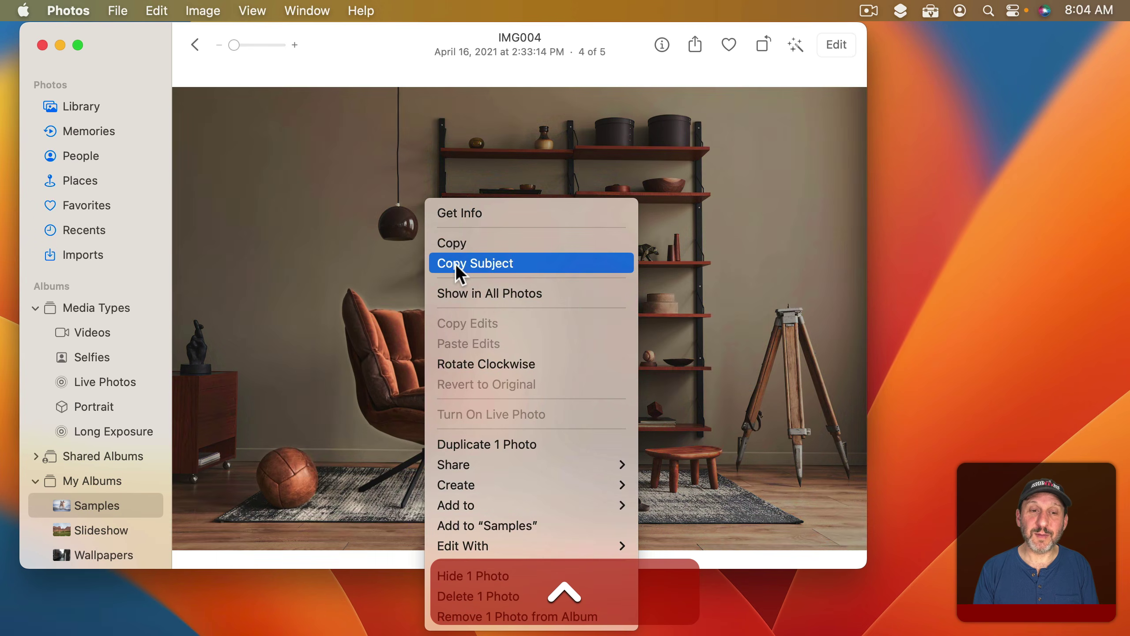
left_click(456, 265)
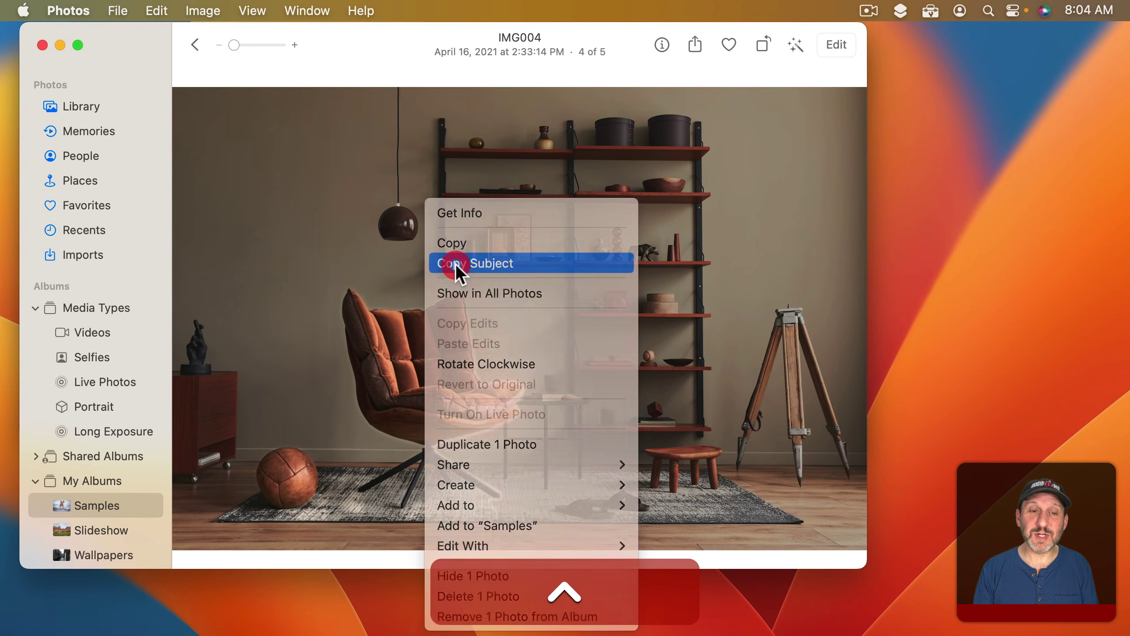
key("super+Tab")
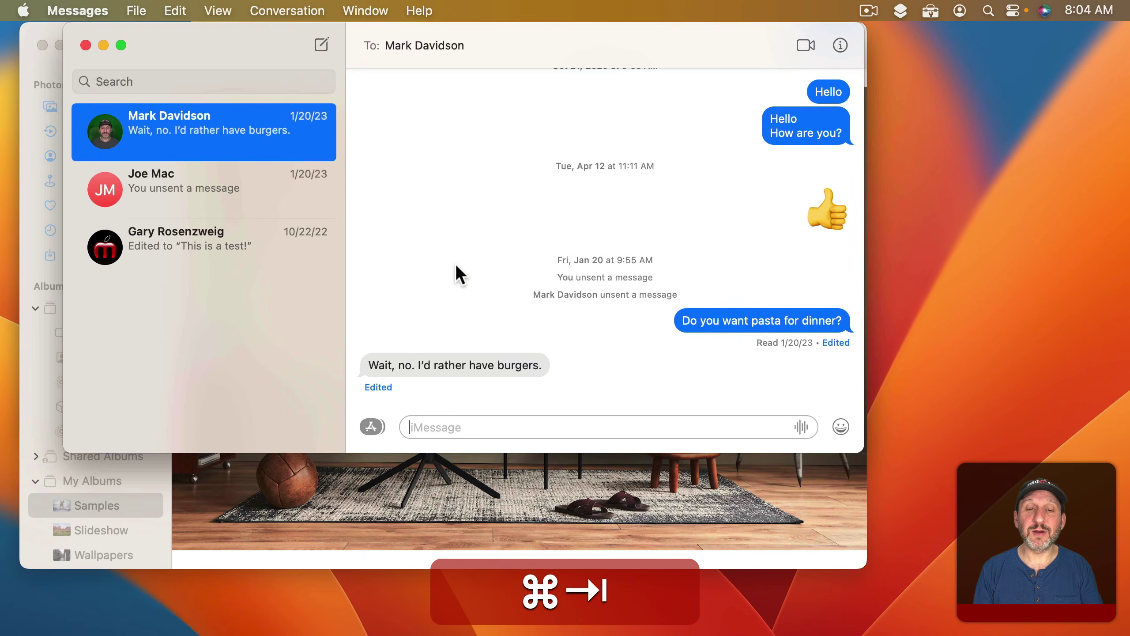
key("super+v")
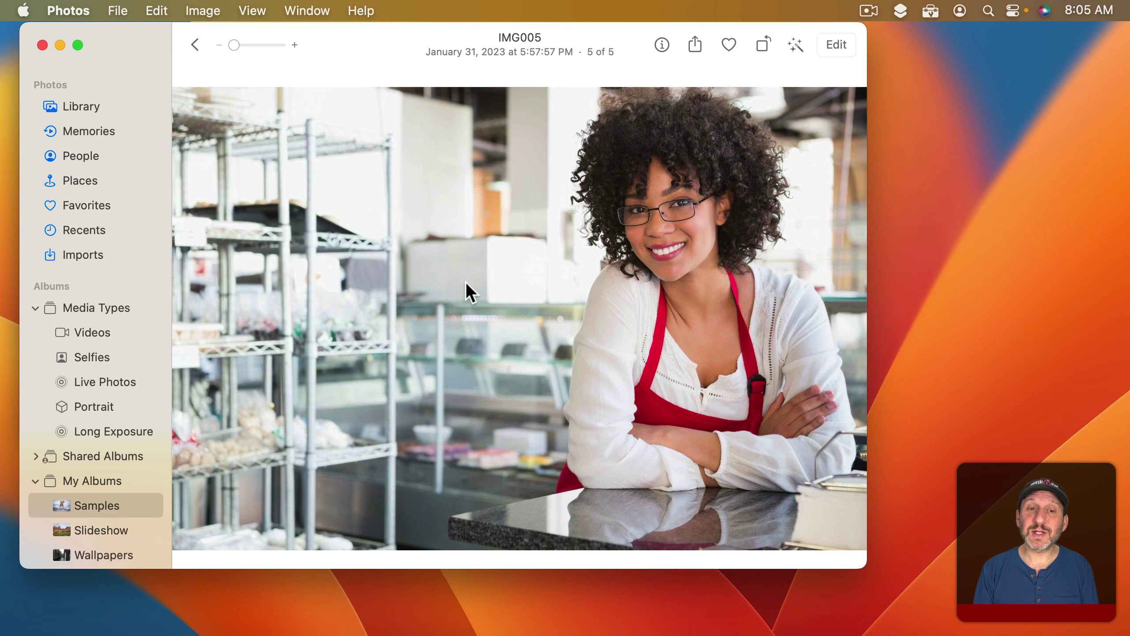
Copy the woman as the subject of photo IMG005, and open the picture editor of the selected contact in Contacts.
right_click(474, 227)
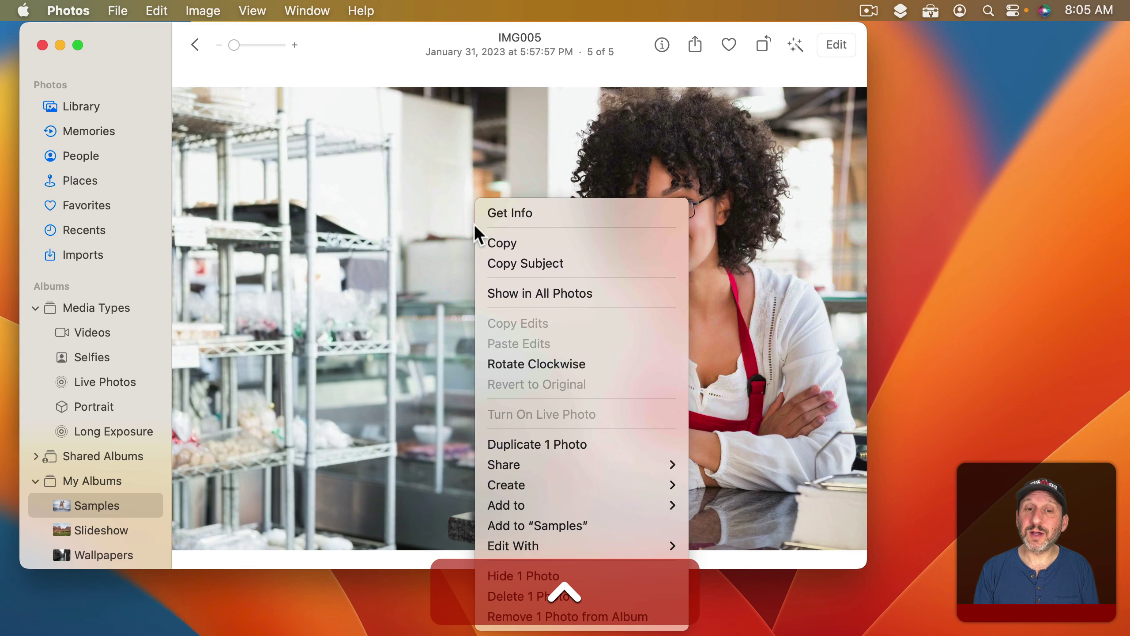
left_click(520, 265)
mouse_move(569, 633)
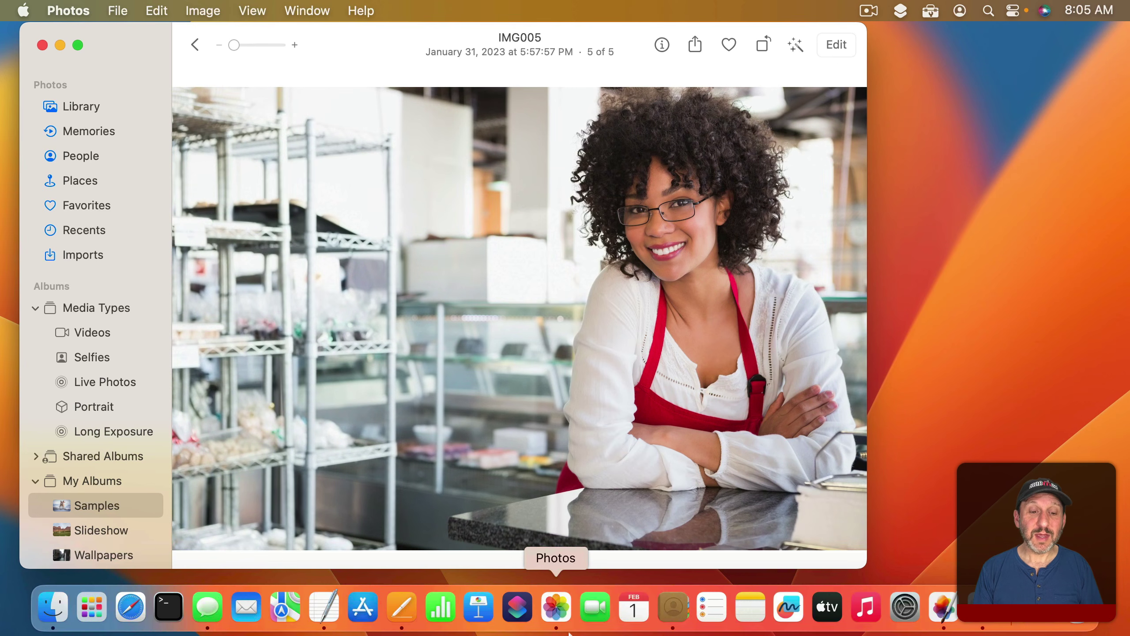
left_click(664, 609)
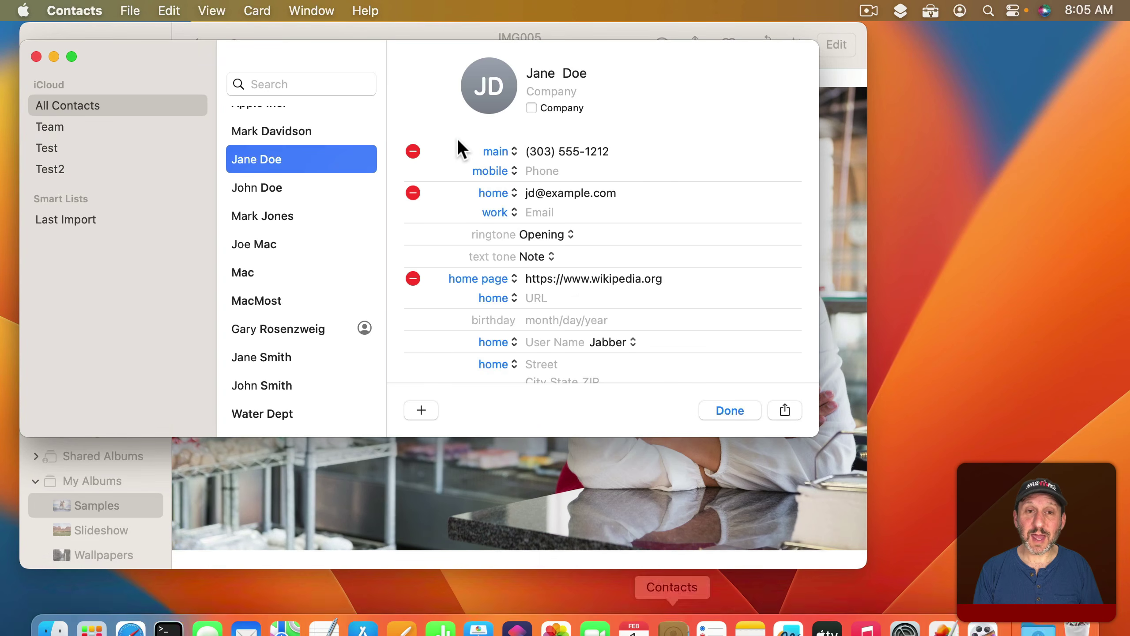
left_click(489, 104)
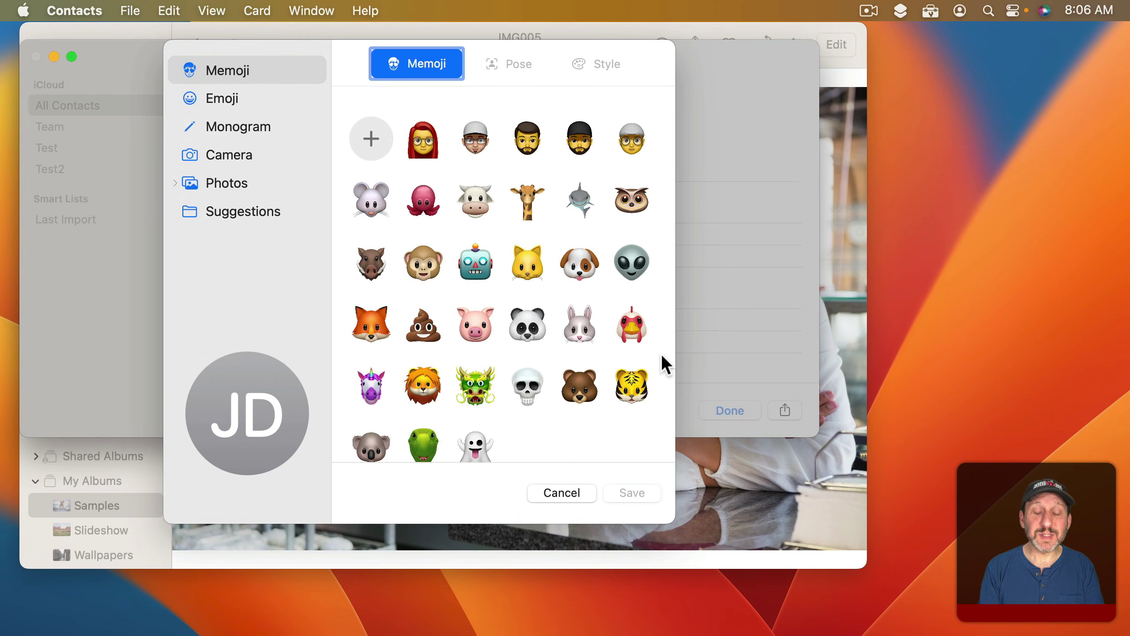
Open Preview and create a new image from the clipboard.
key("super+space")
type("pre")
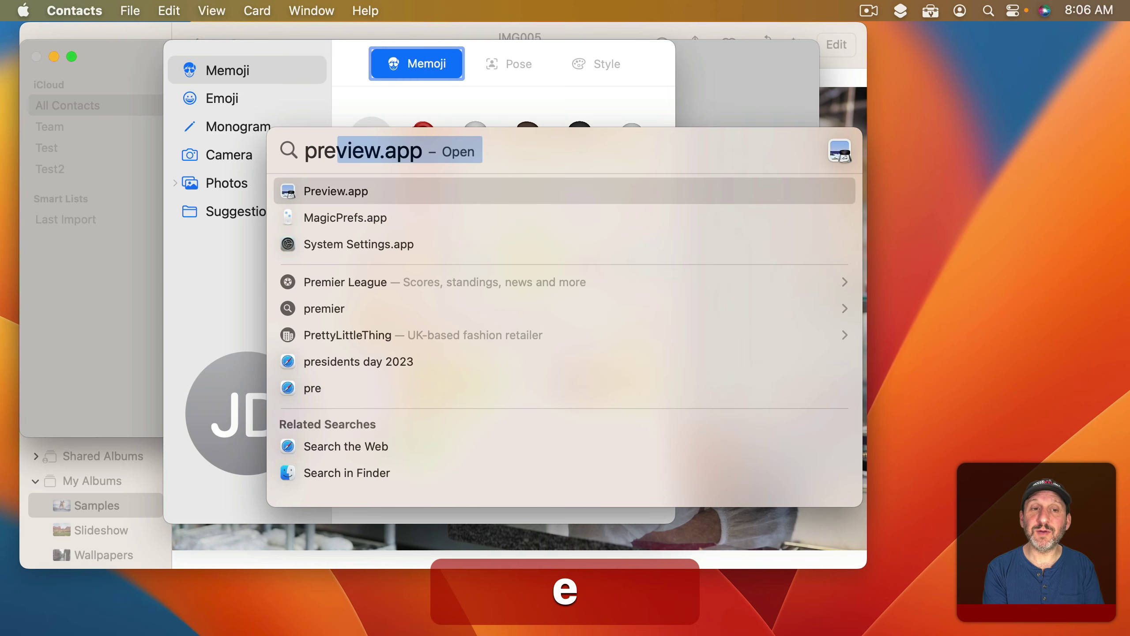
key("Return")
left_click(123, 9)
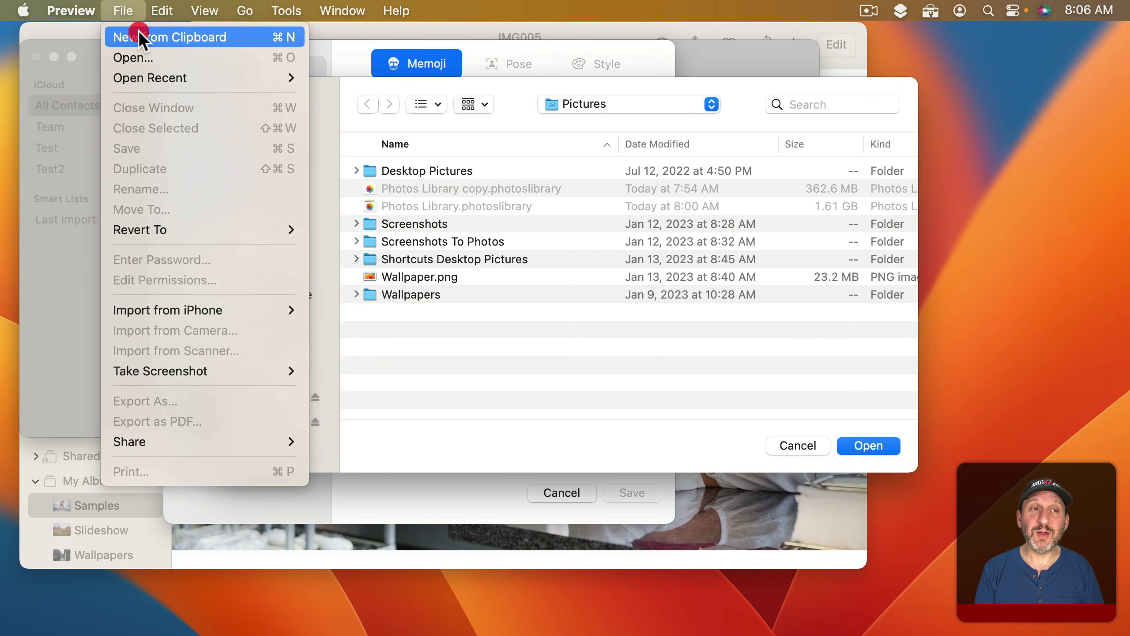
left_click(142, 36)
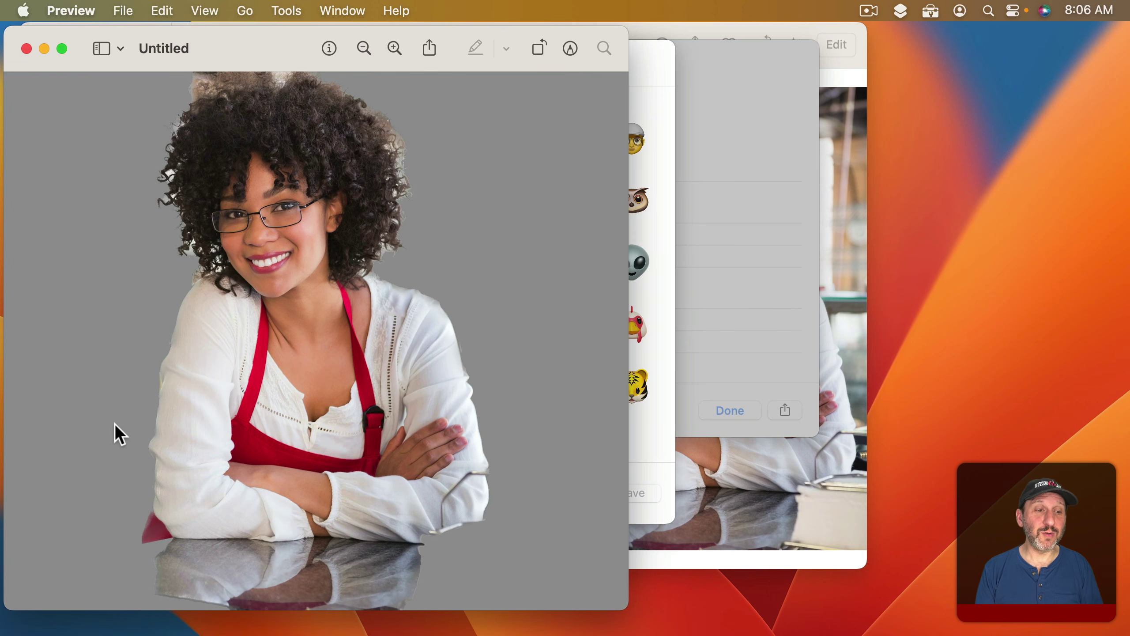
Select the area around the woman's head and shoulders and crop the image to it.
left_click_drag(116, 88, 477, 487)
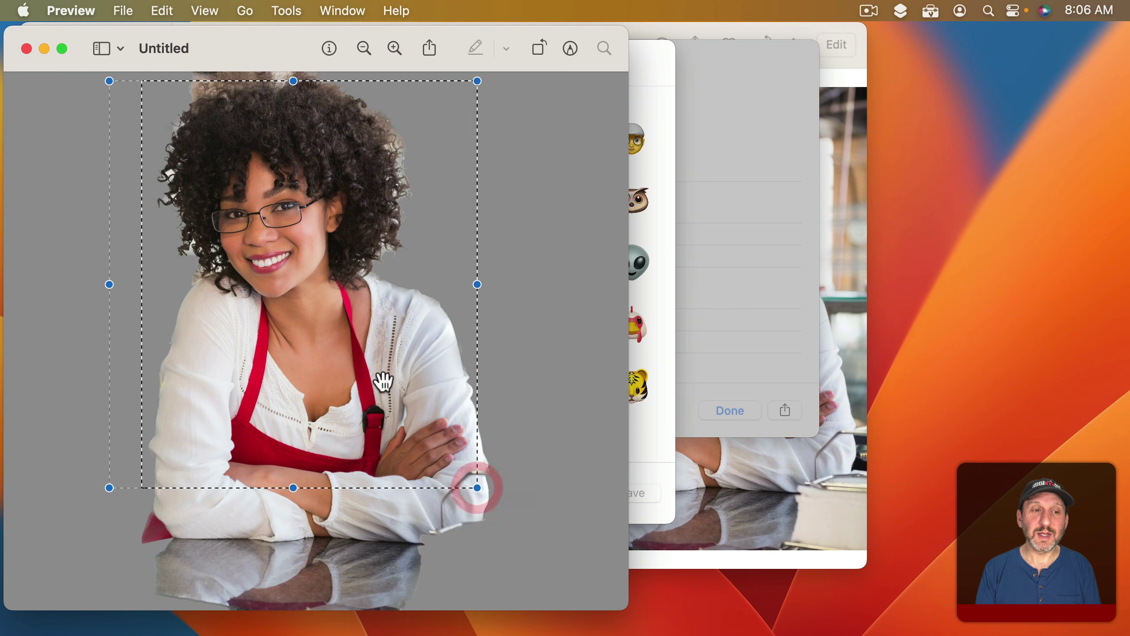
left_click_drag(384, 384, 287, 13)
left_click(287, 14)
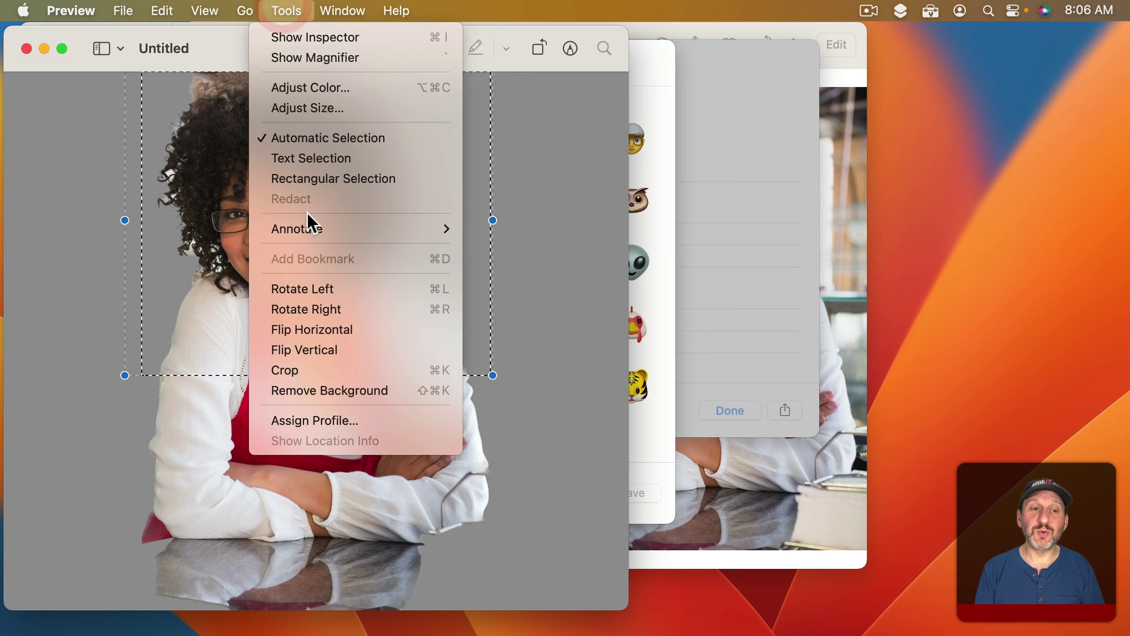
left_click(323, 372)
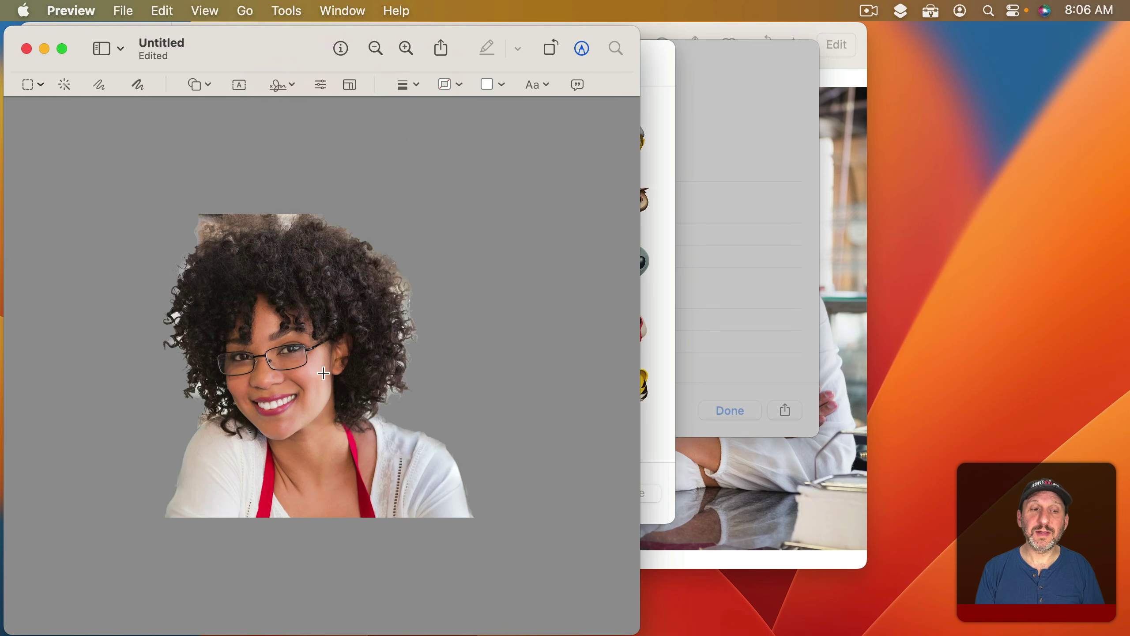
Save the cropped image to the Desktop as a PNG named with the contact's first name.
key("super+s")
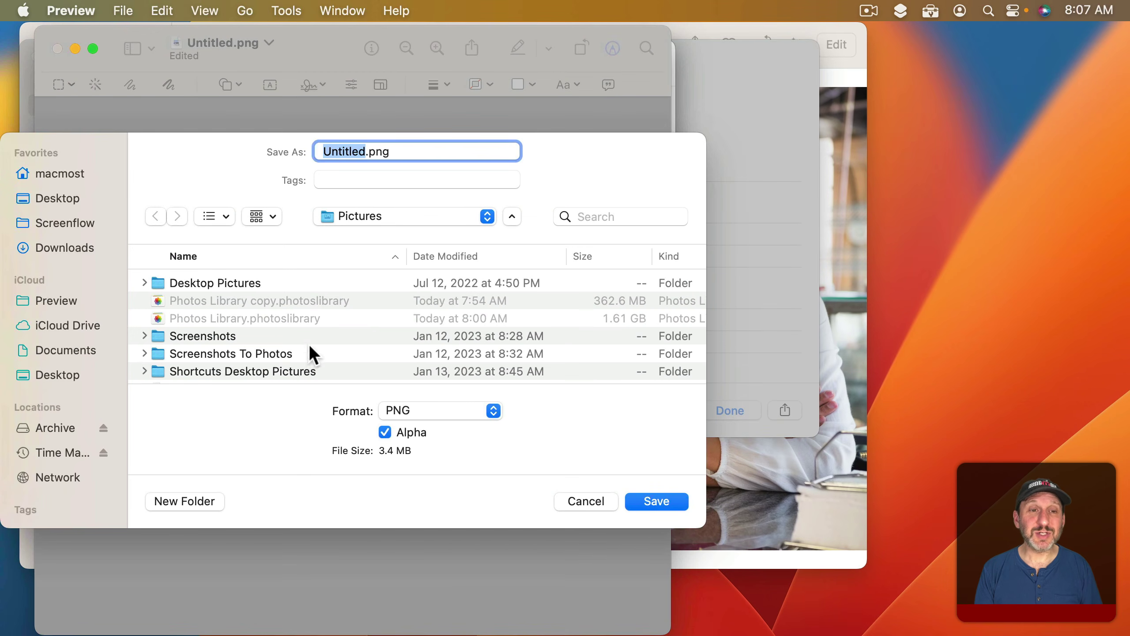
key("super+d")
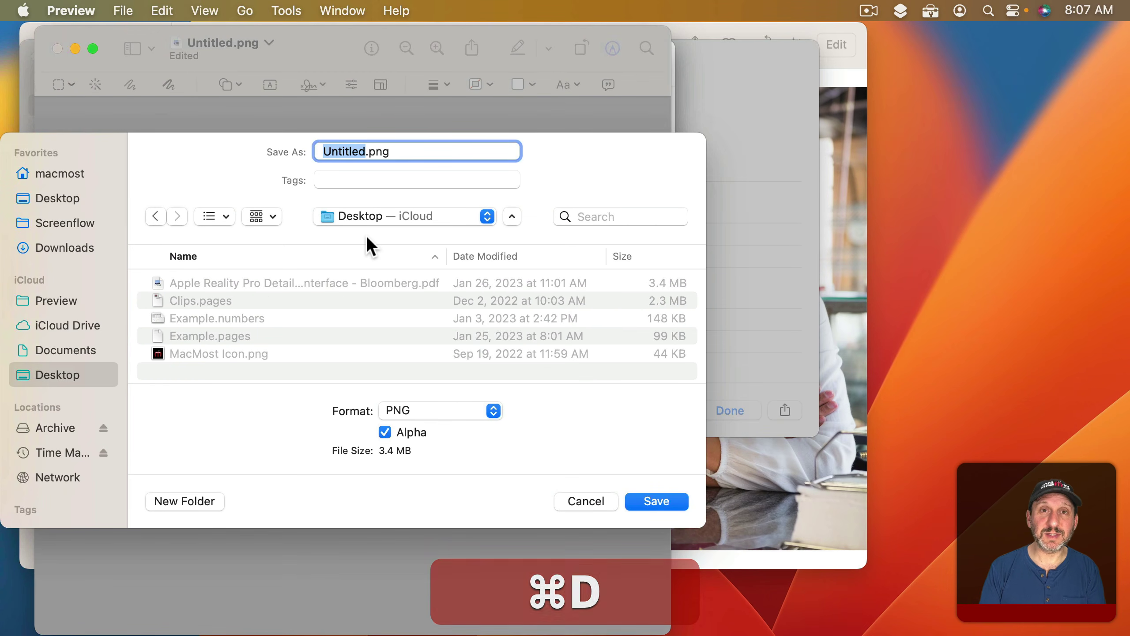
type("Jane")
key("Return")
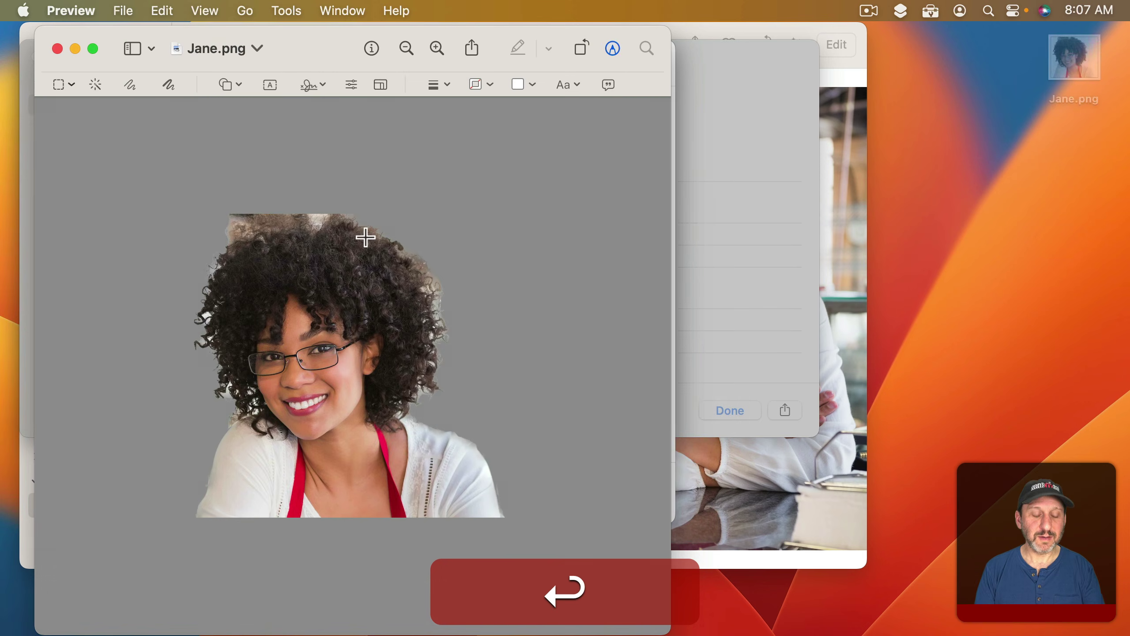
Quit Preview, set the saved Desktop PNG as the contact's picture in Contacts, zoom it out, reposition it in the circle and save it.
key("super+q")
left_click_drag(1073, 60, 485, 86)
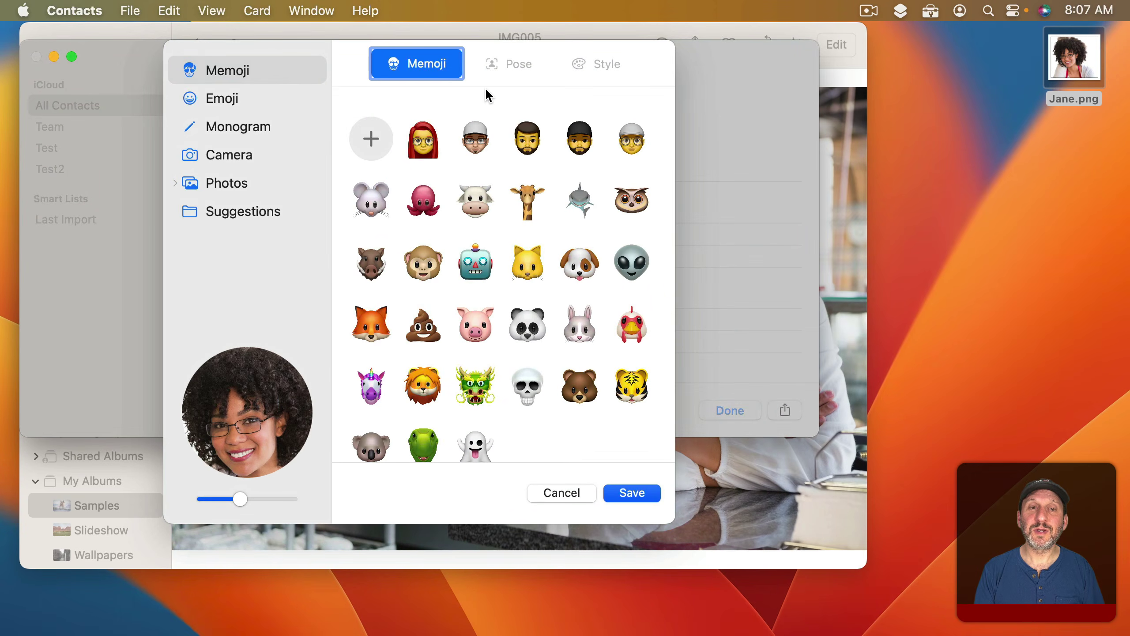
left_click_drag(241, 499, 217, 487)
left_click_drag(244, 418, 250, 433)
left_click(629, 492)
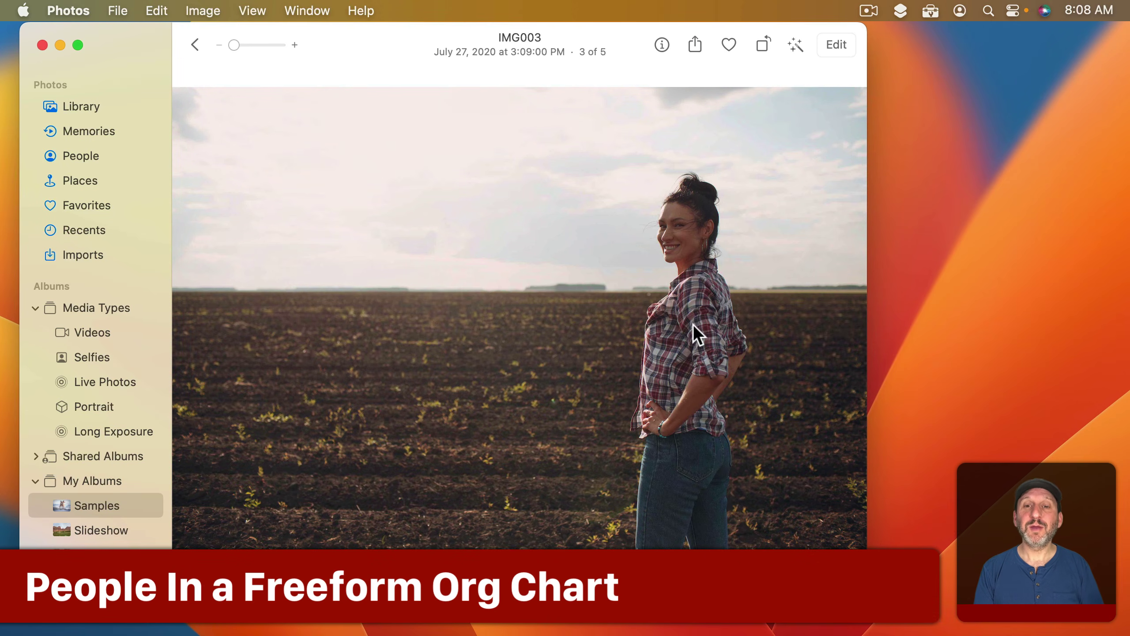
Copy the woman as the subject of photo IMG003 and paste her onto the org chart board in Freeform.
right_click(689, 299)
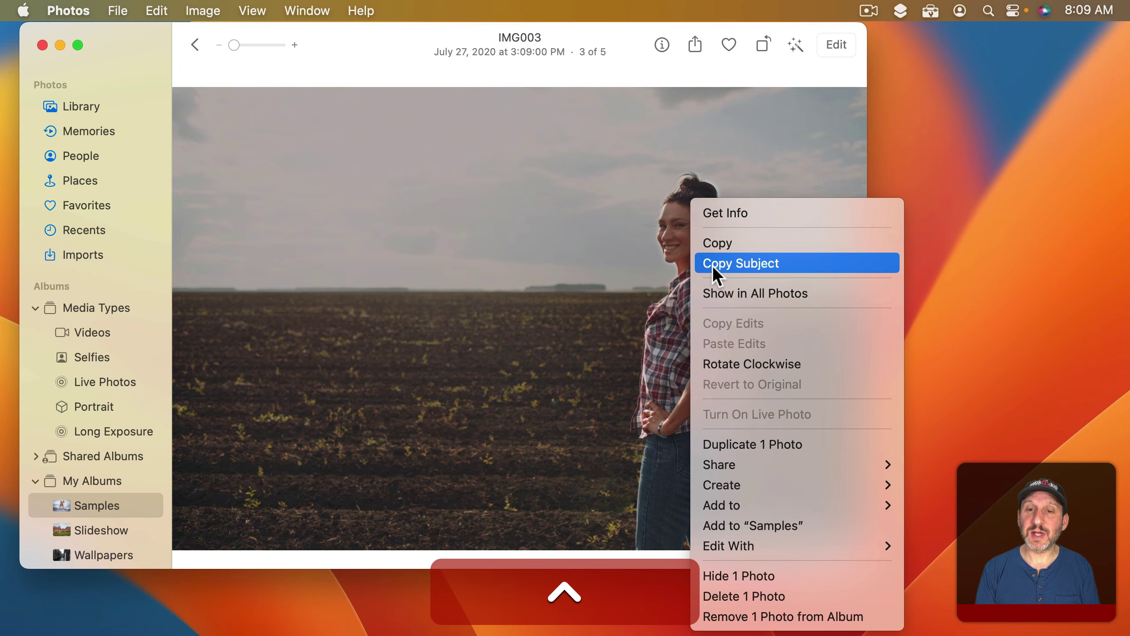
left_click(711, 265)
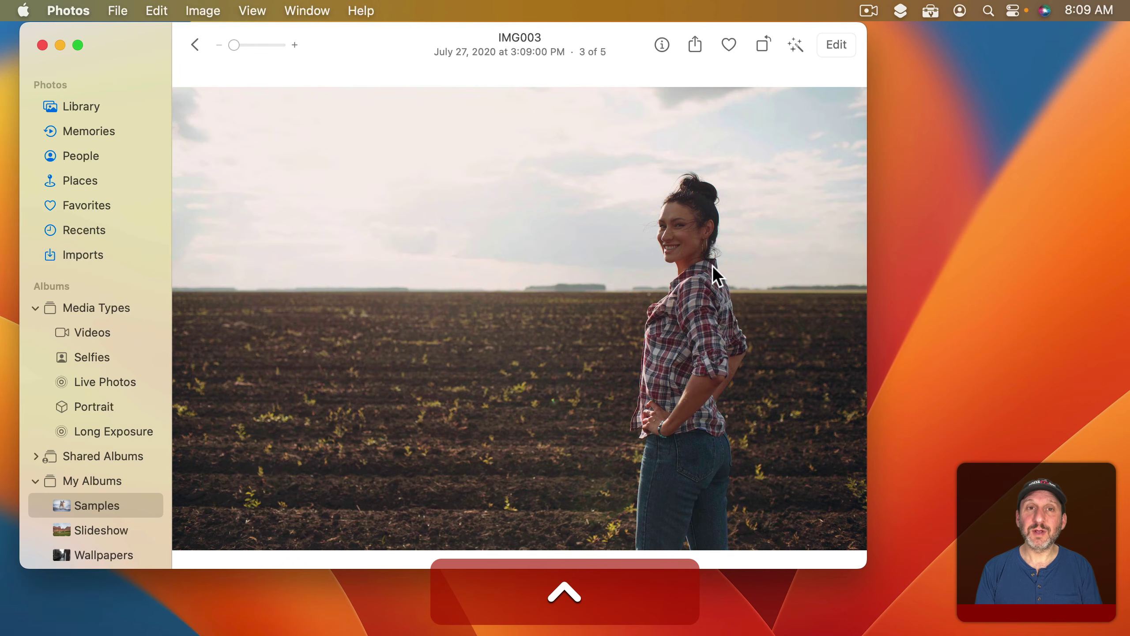
key("super+Tab")
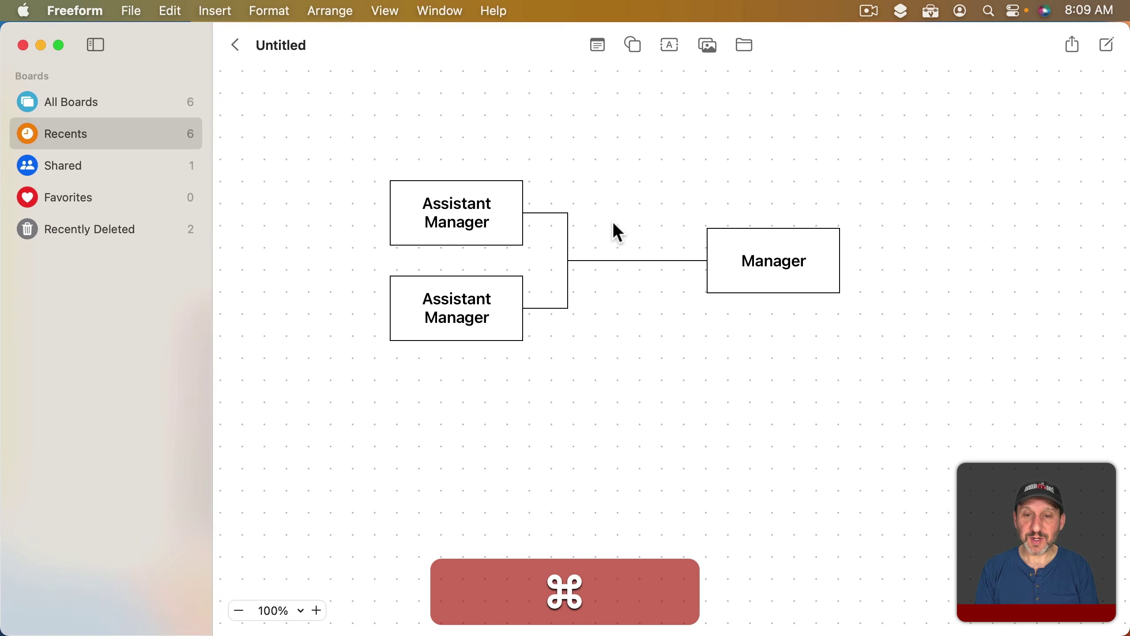
key("super+v")
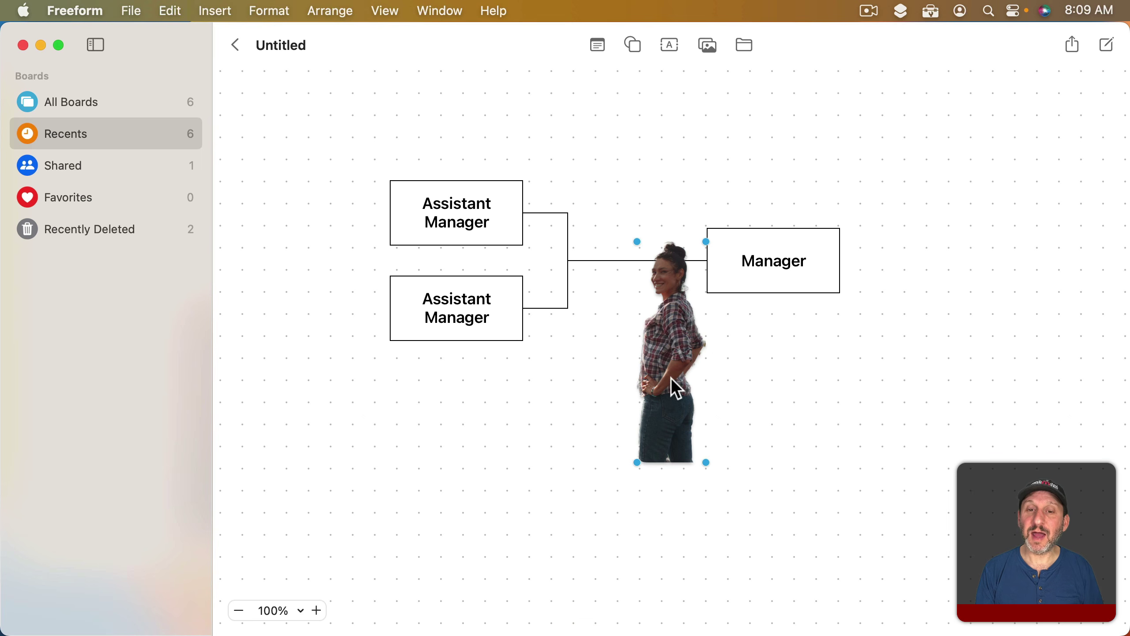
Shrink the woman's cutout and place it at the right end of the Manager box, standing on its lower edge.
left_click_drag(673, 388, 878, 327)
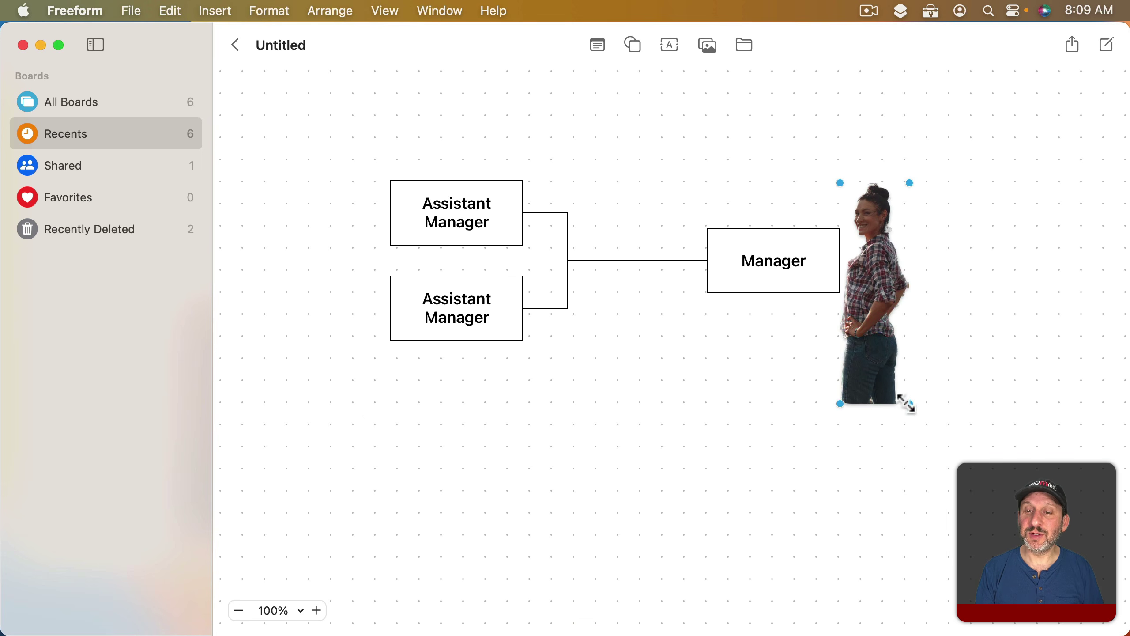
left_click_drag(908, 403, 816, 197)
left_click(821, 269)
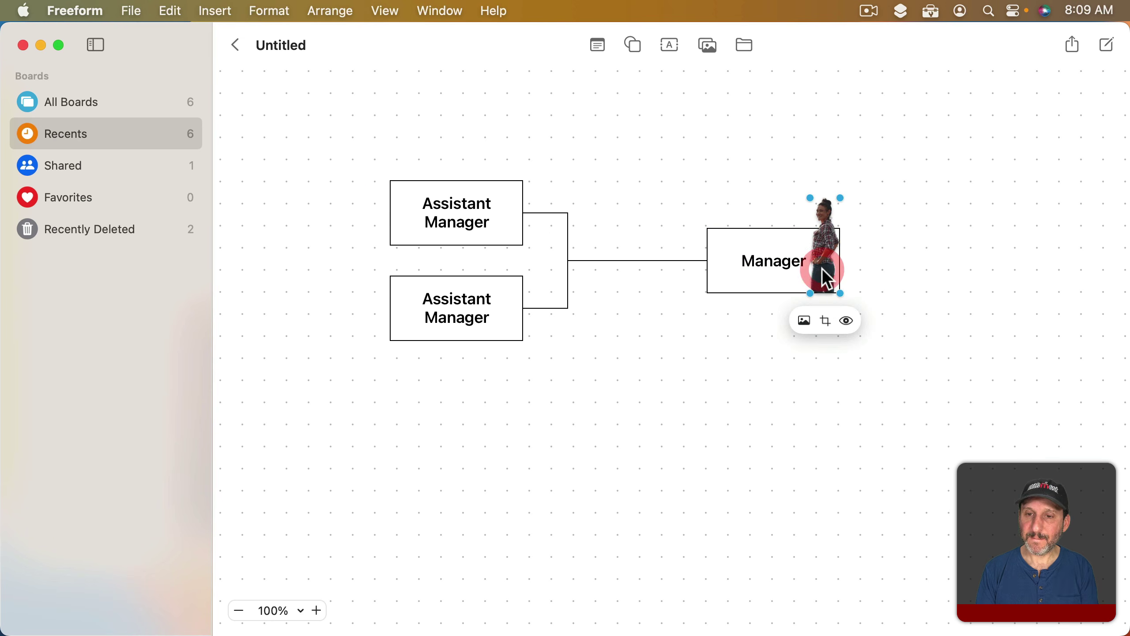
Crop the woman's cutout on the Manager box by adjusting its mask, and finish the crop.
left_click(827, 321)
left_click_drag(824, 292, 870, 293)
left_click(917, 317)
left_click(907, 267)
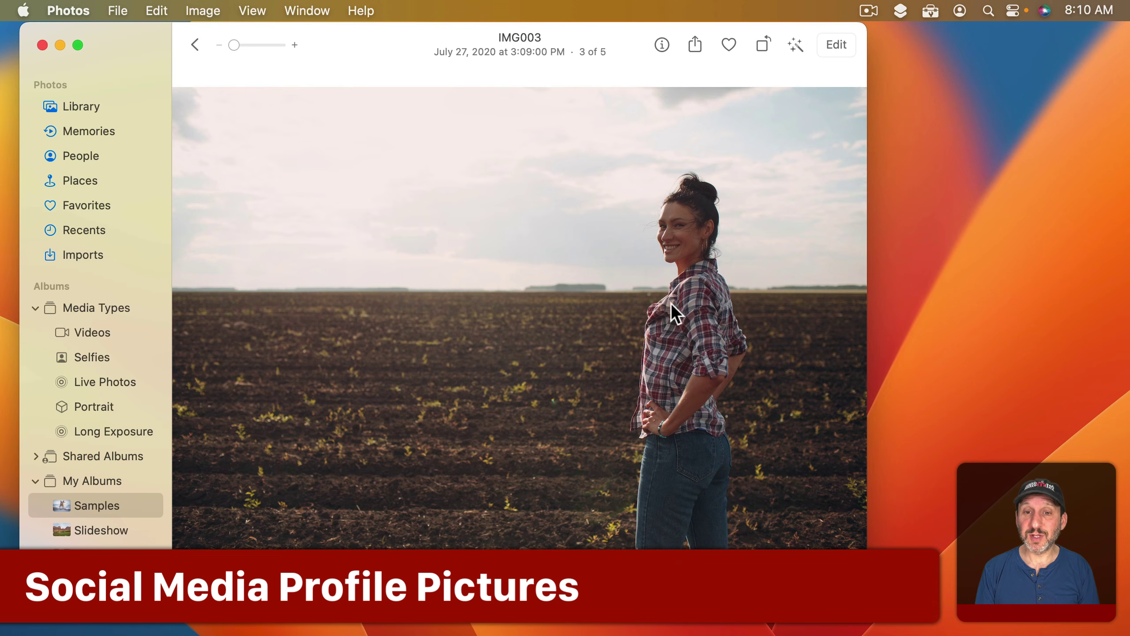
Copy the woman as the subject of photo IMG003 in Photos and paste her onto AdobeStock_268918265.jpeg in Preview.
right_click(697, 311)
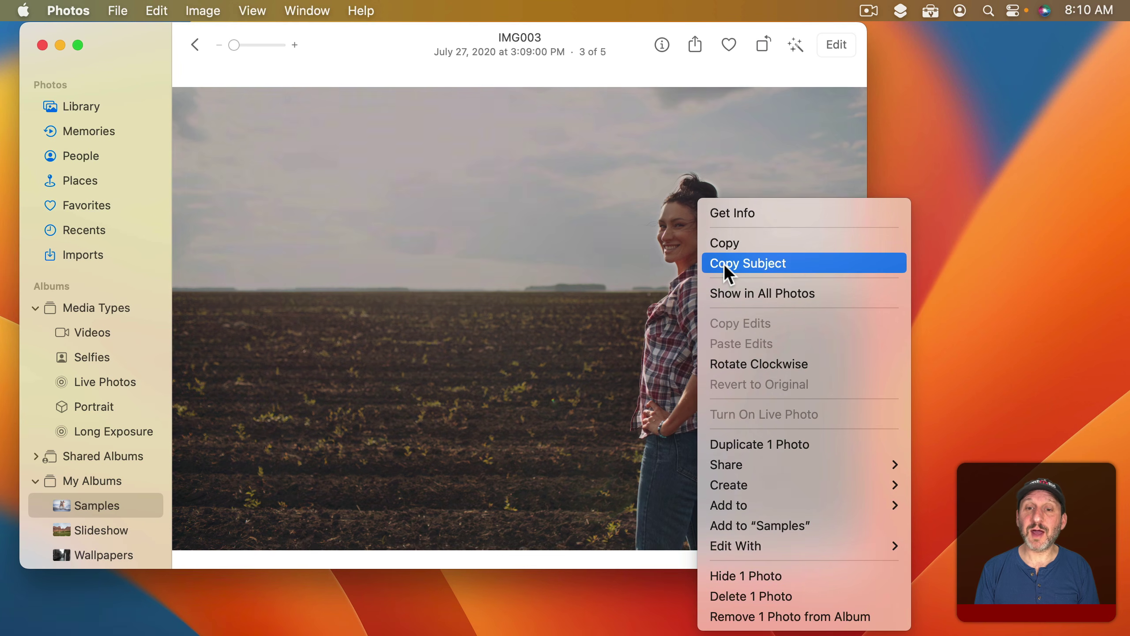
left_click(728, 272)
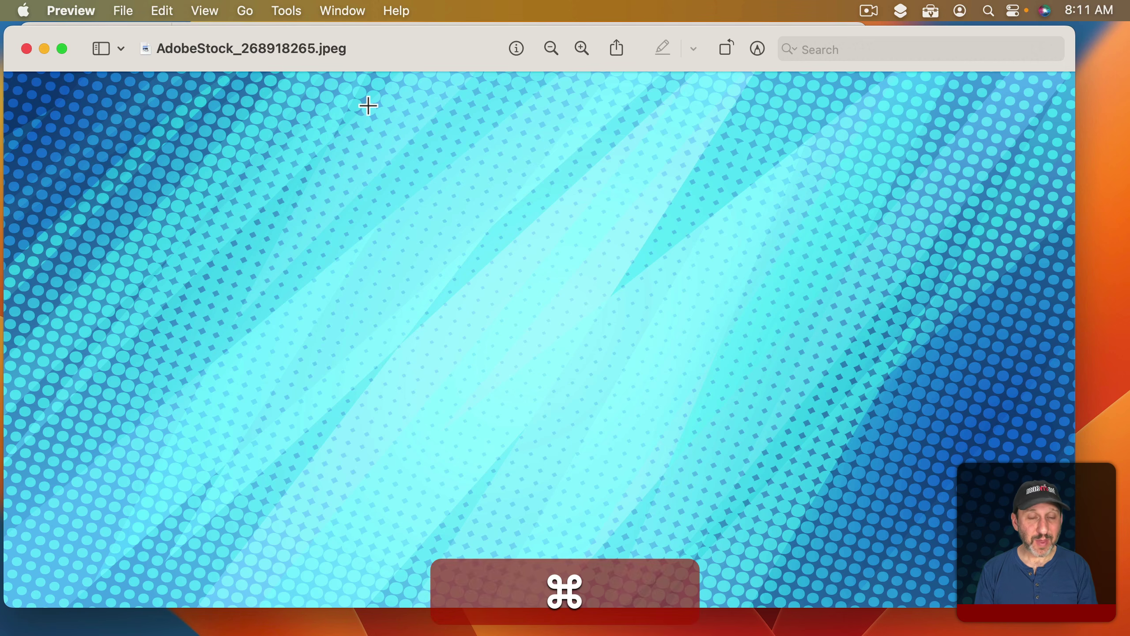
key("super+v")
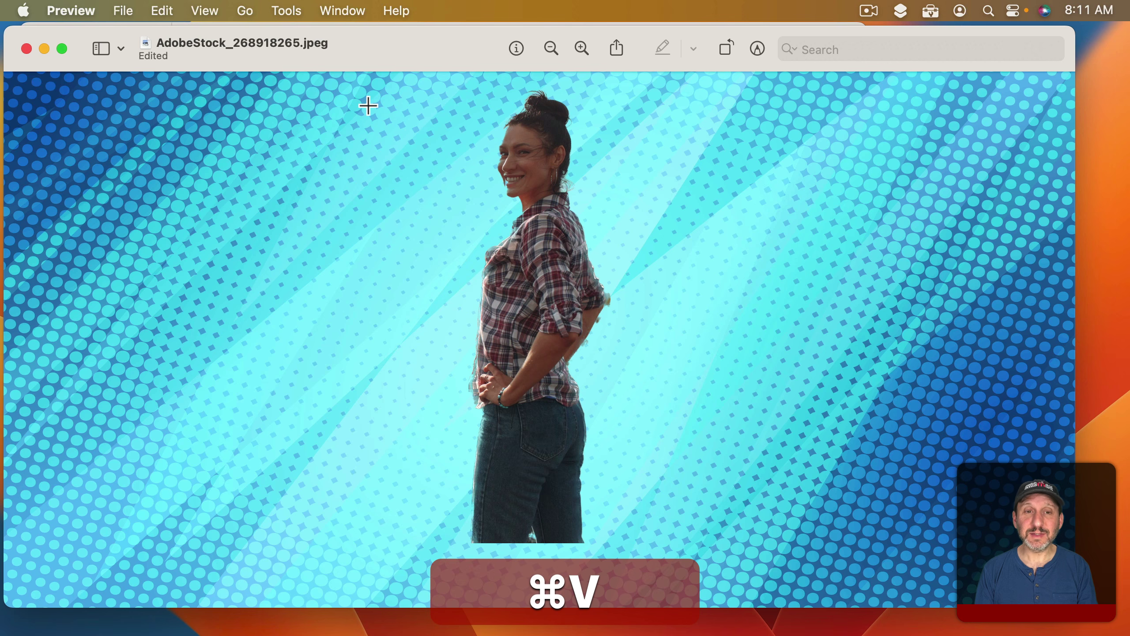
Move the woman's cutout lower on the blue background and crop the image to a near-square area around her head and torso.
left_click(542, 198)
left_click_drag(542, 197, 550, 301)
left_click_drag(363, 135, 709, 465)
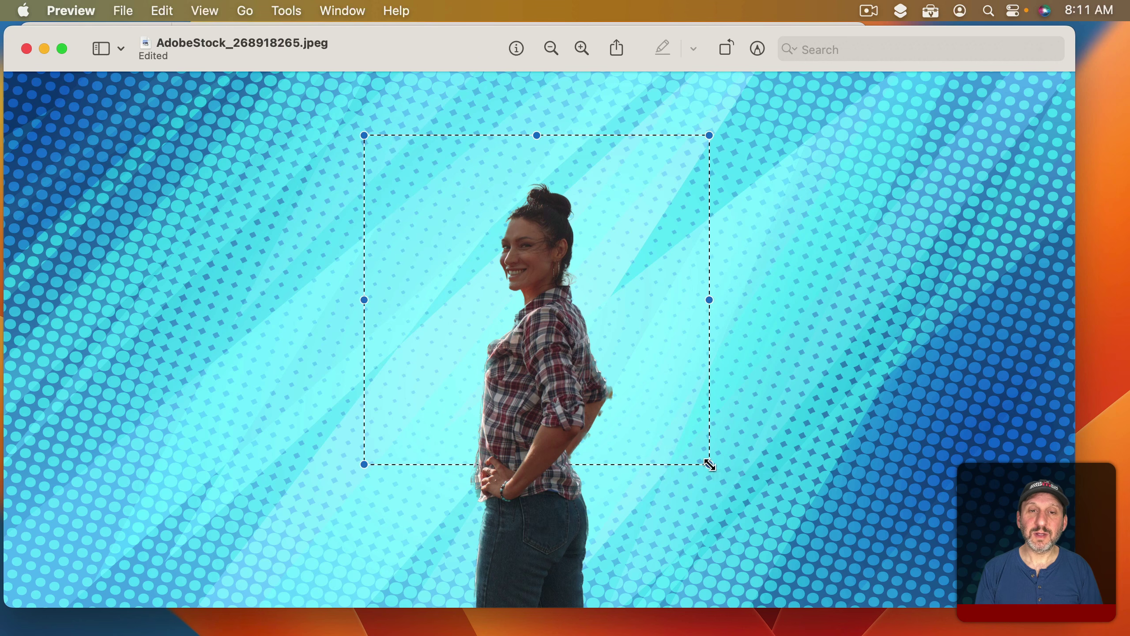
left_click(306, 9)
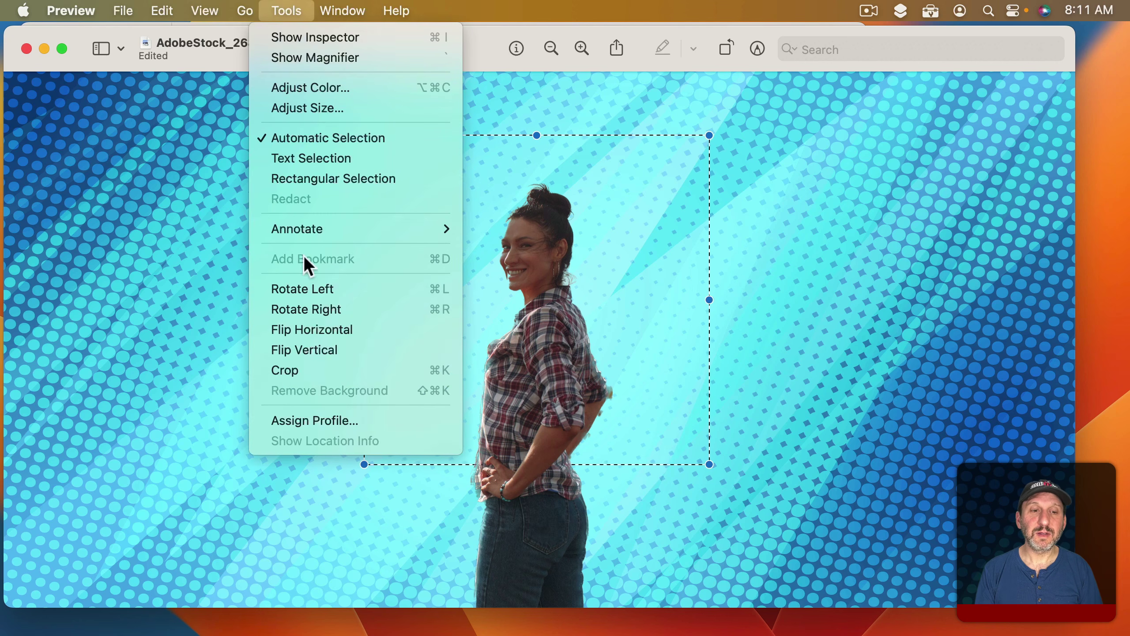
left_click(326, 377)
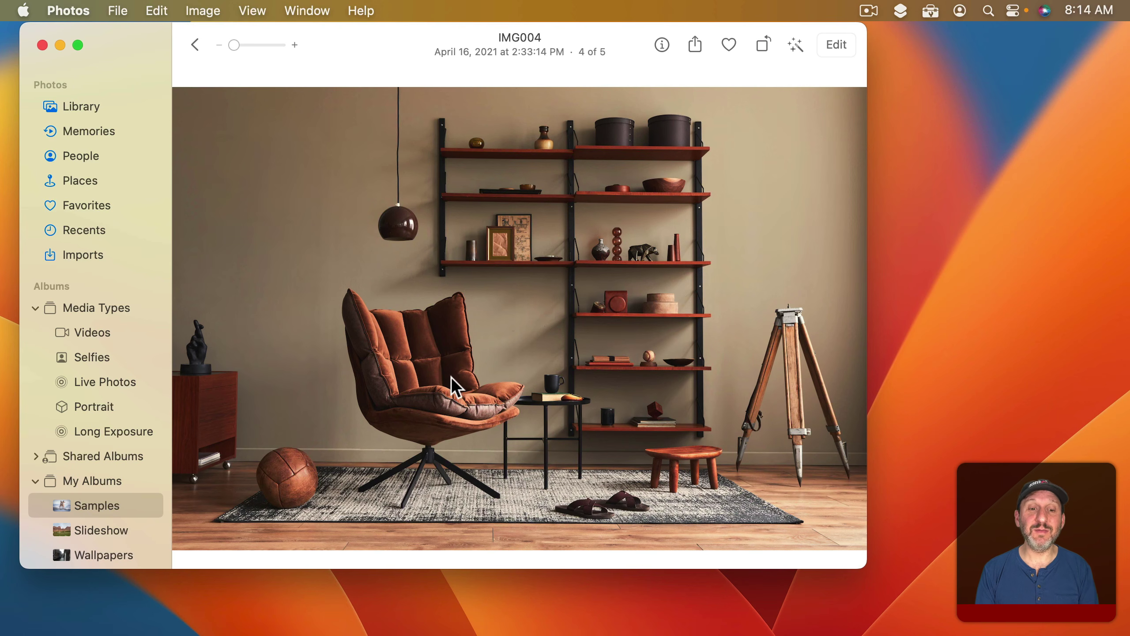
Copy the armchair as the subject of photo IMG004 and create a new image from the clipboard in Preview.
right_click(426, 353)
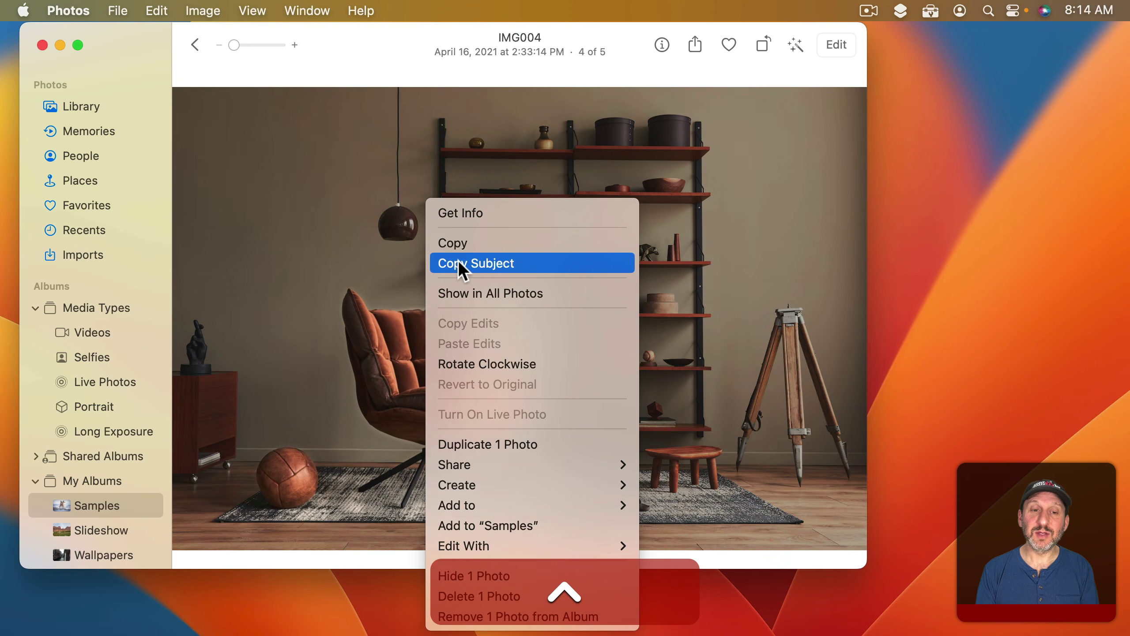
left_click(463, 263)
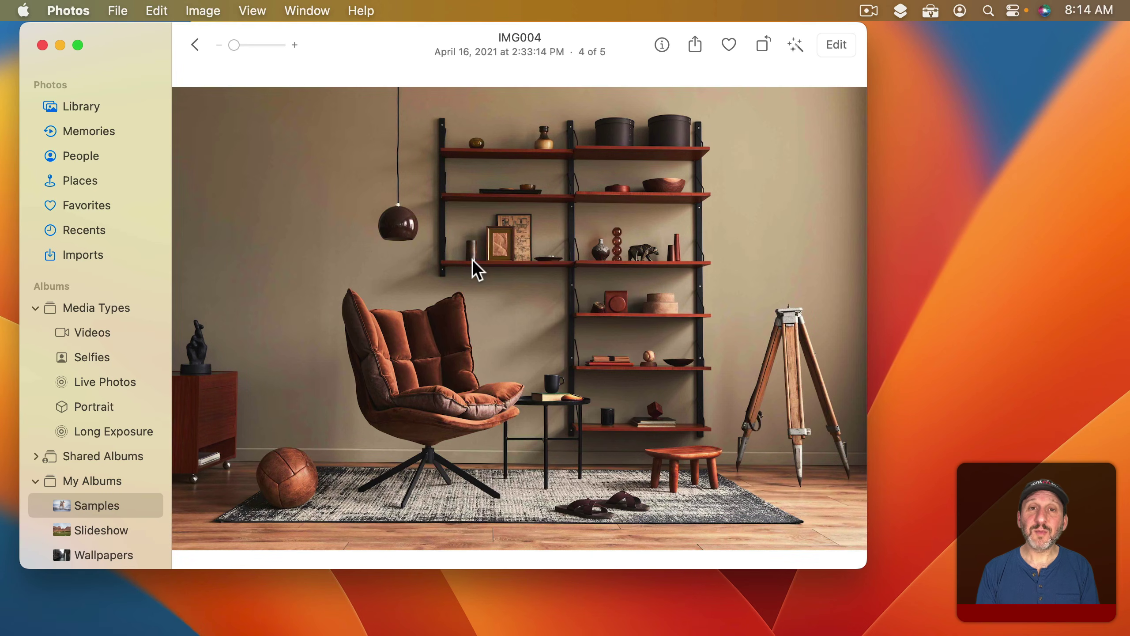
key("cmd+space")
type("pre")
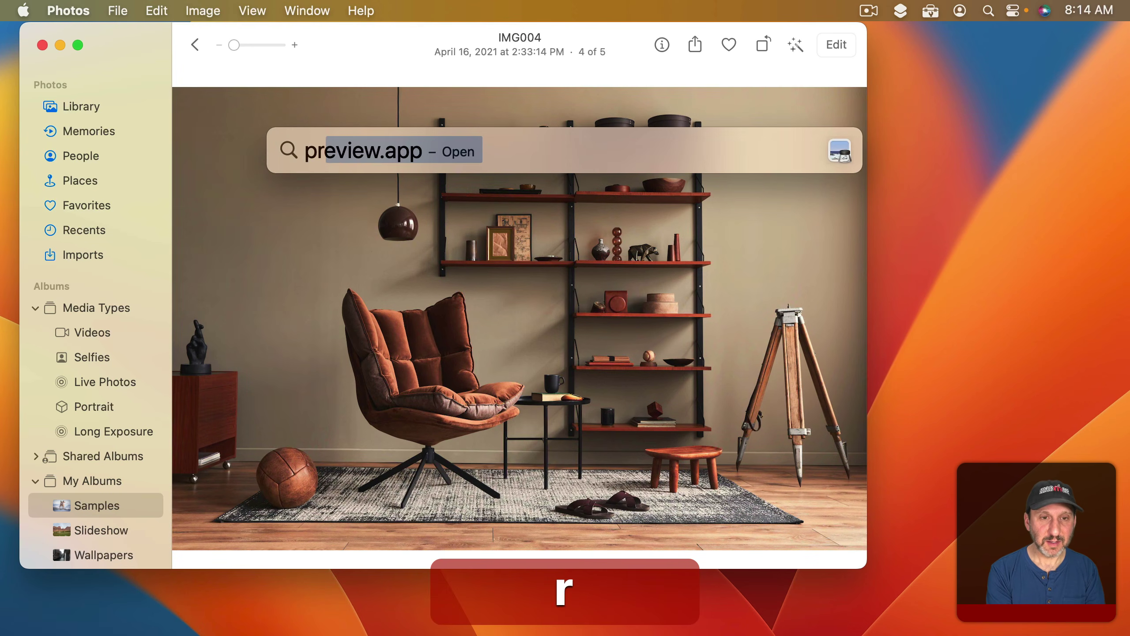
key("Return")
key("super+n")
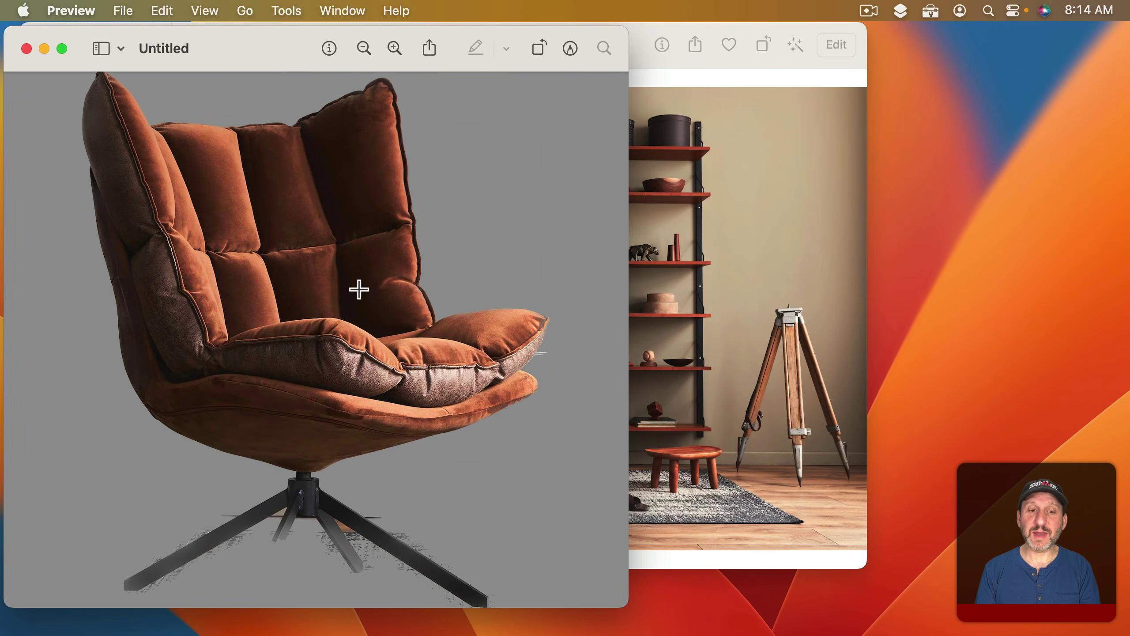
Check the save format options for the armchair cutout and leave them without saving.
left_click(125, 9)
left_click(141, 149)
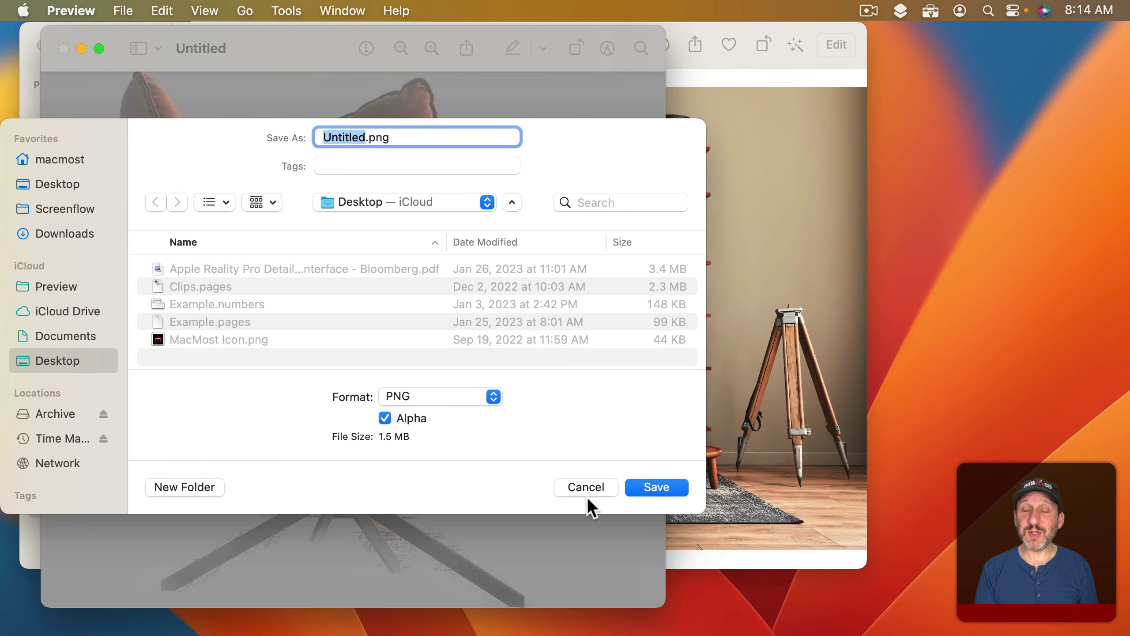
left_click(586, 487)
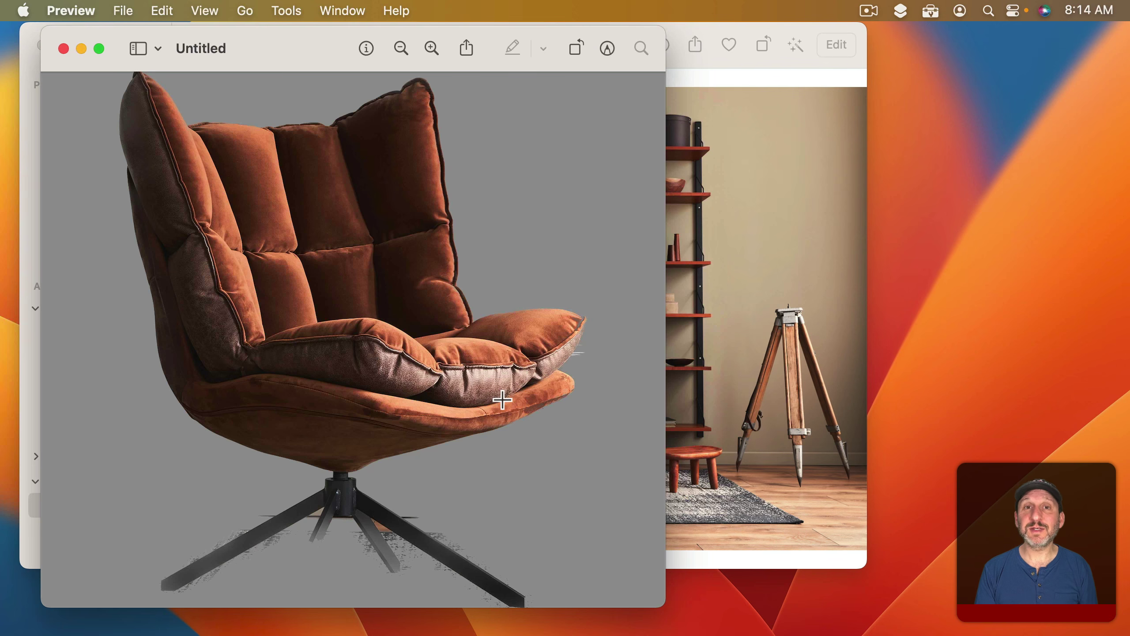
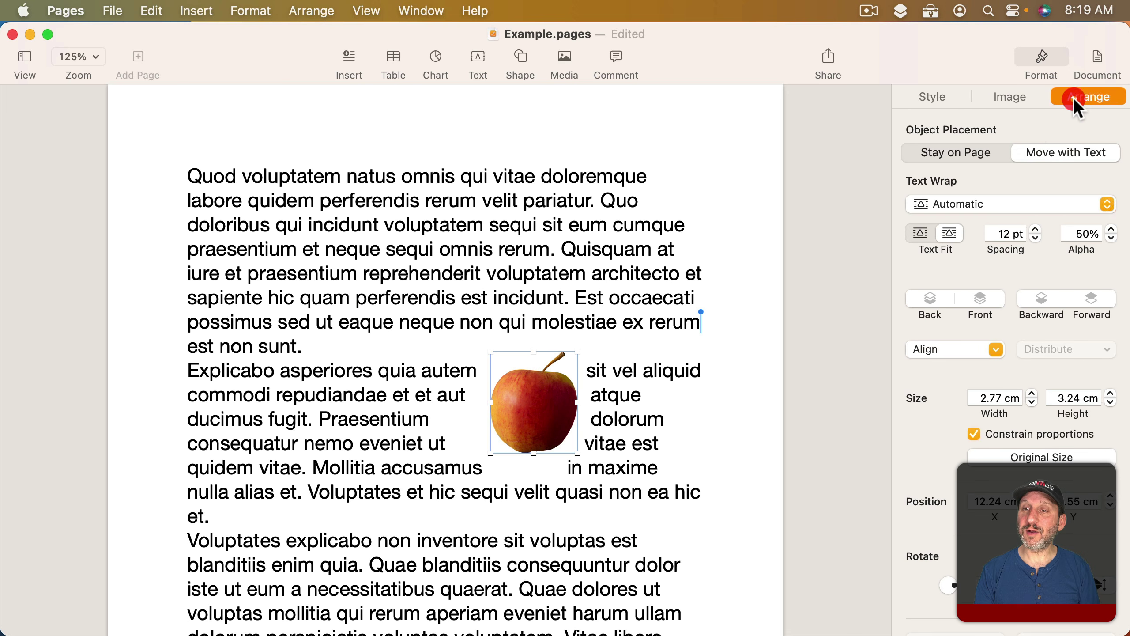
Set the apple's text wrap to Around, and enlarge the apple to about 6.6 × 7.7 cm farther left in the text.
left_click(962, 206)
left_click(959, 222)
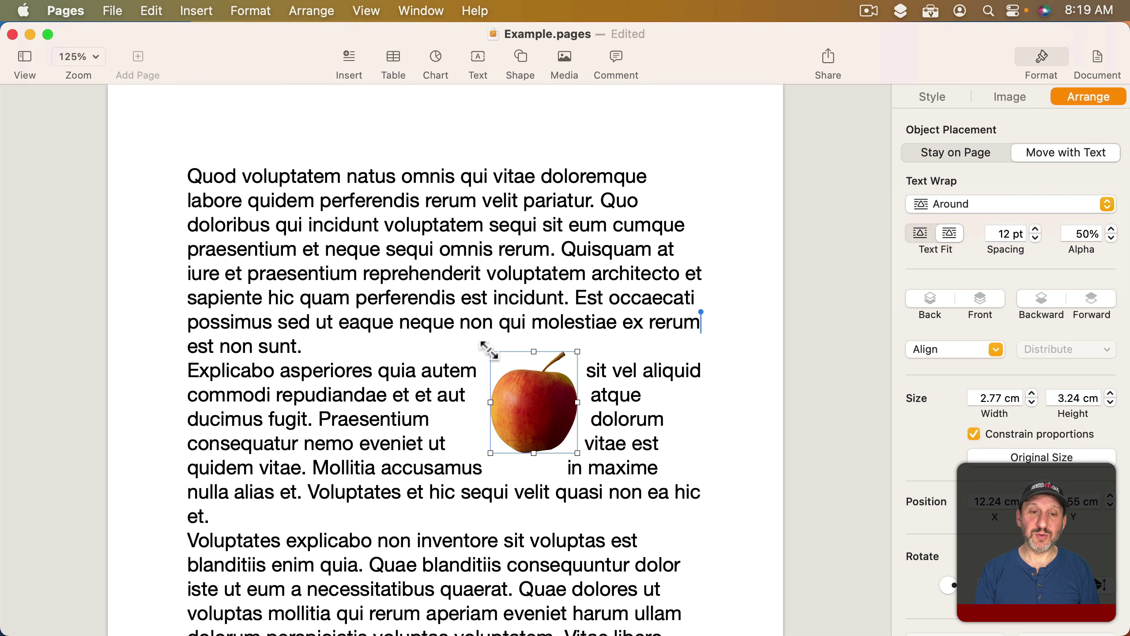
left_click_drag(489, 349, 370, 212)
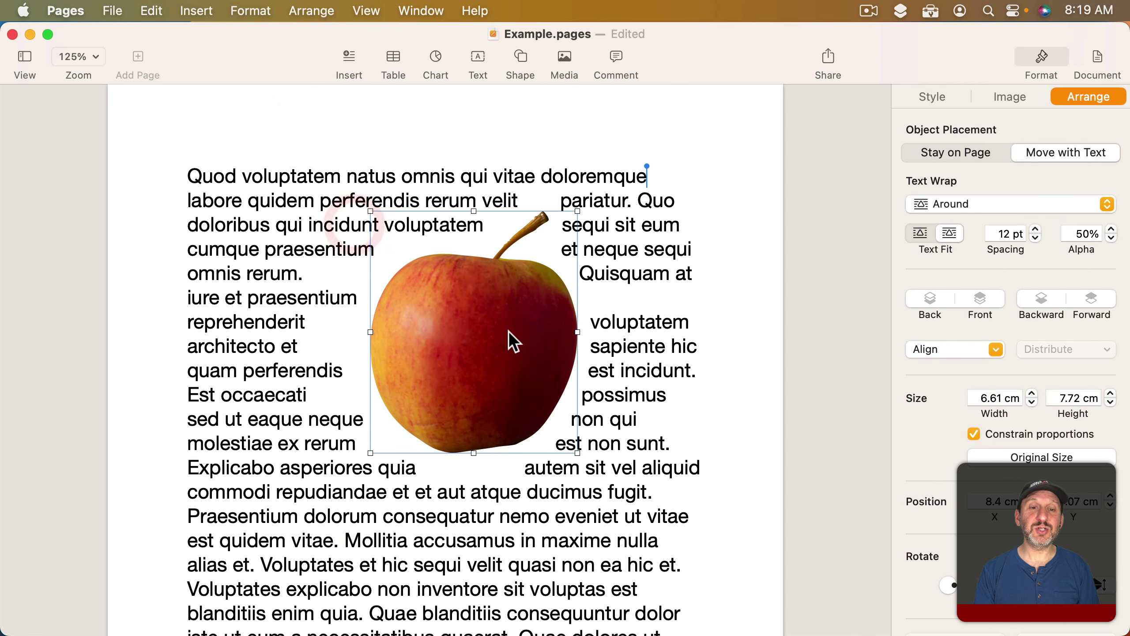
left_click_drag(510, 332, 388, 307)
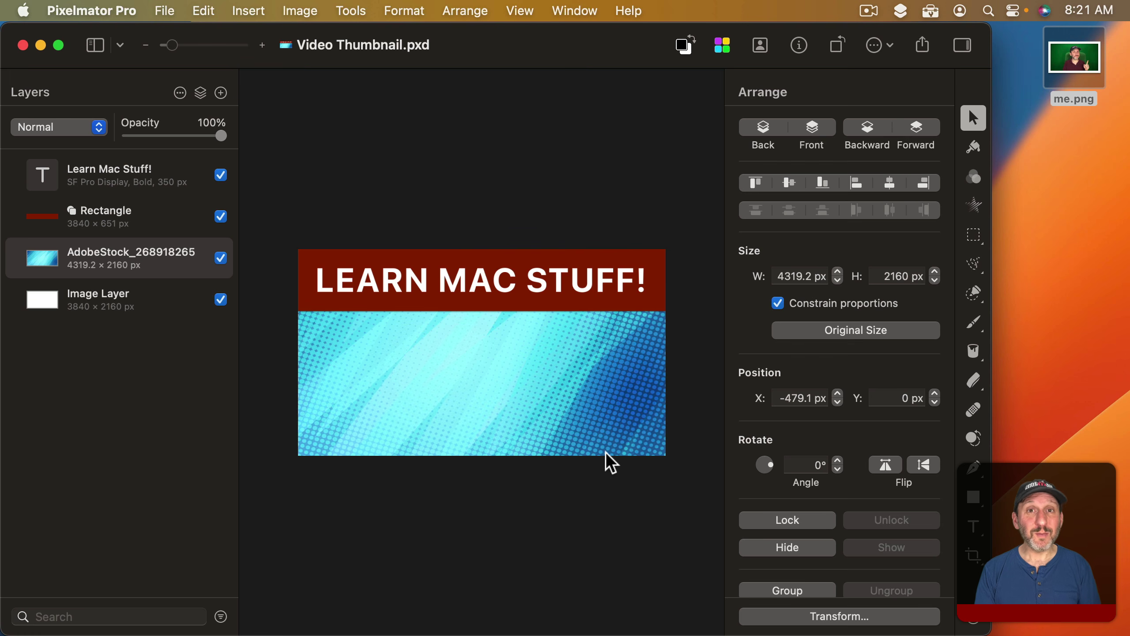
Copy the man as the subject of me.png on the desktop and paste him into Video Thumbnail.pxd in Pixelmator Pro.
left_click(1079, 69)
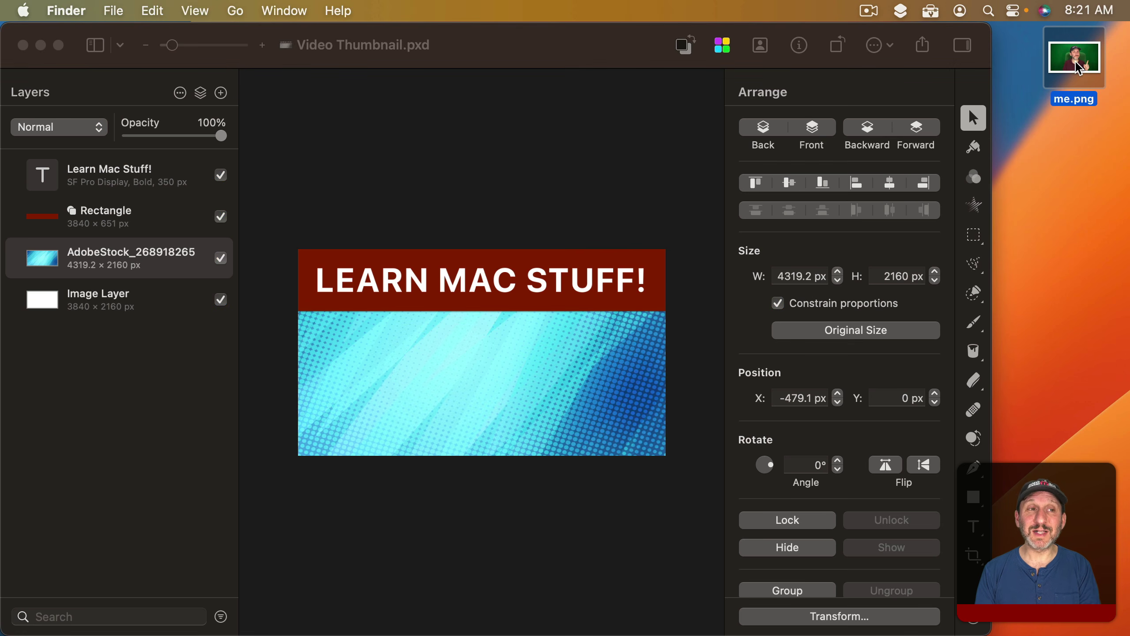
key("space")
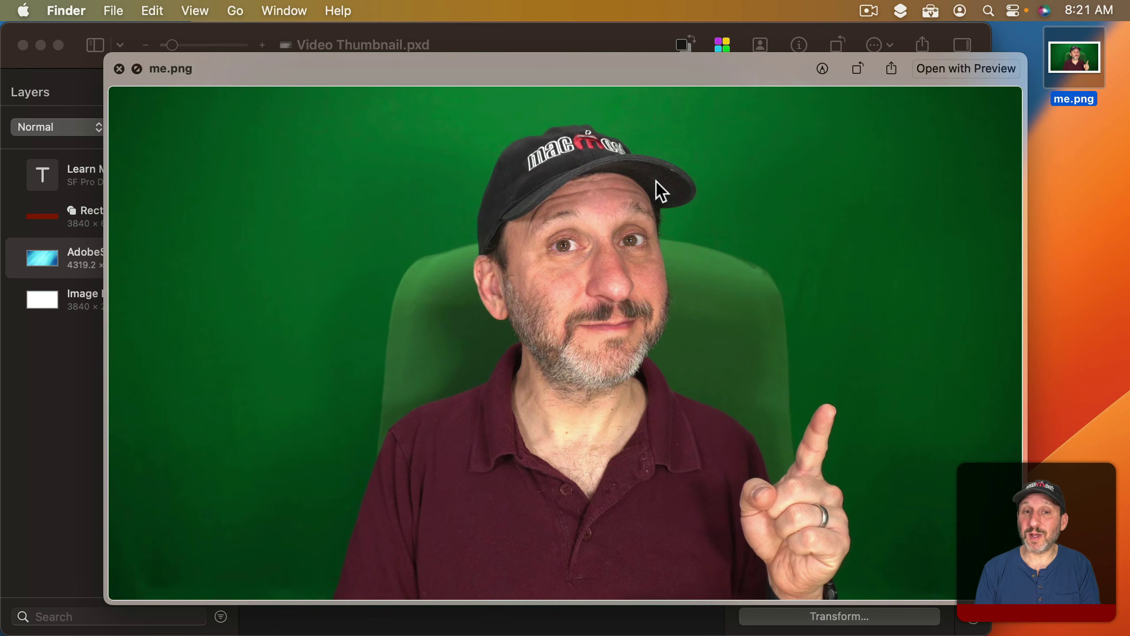
left_click(538, 366, "ctrl")
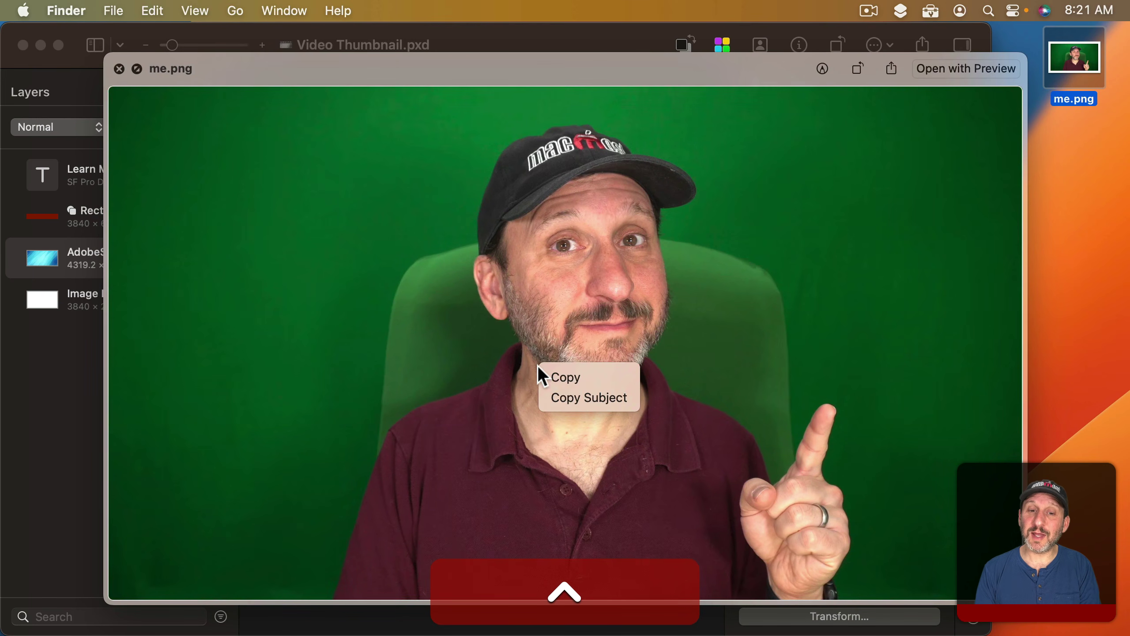
left_click(556, 400)
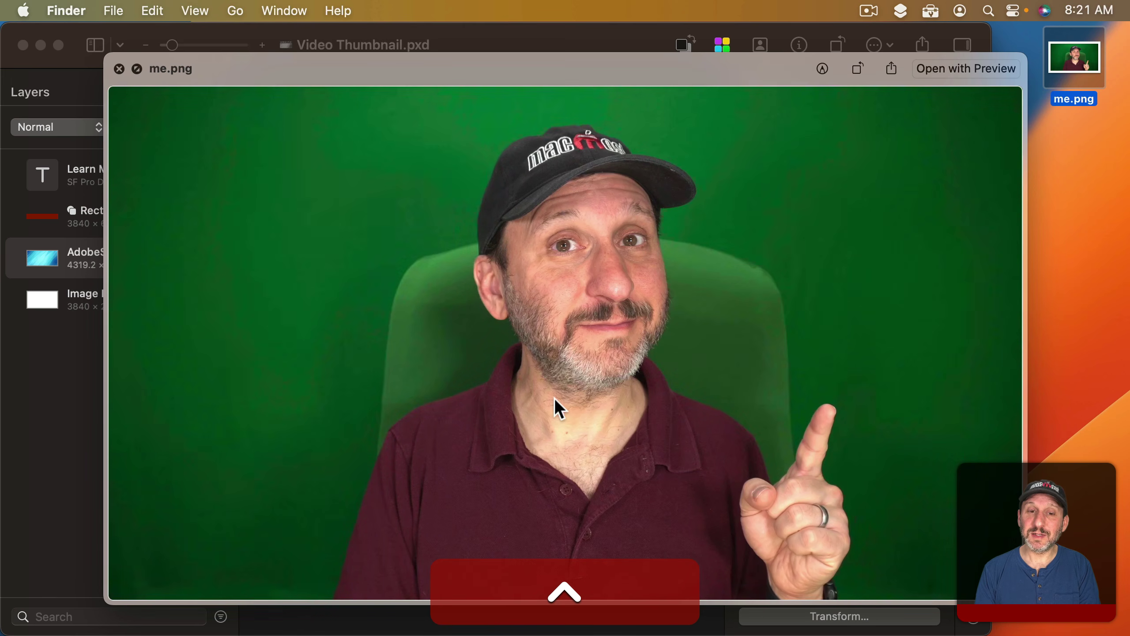
key("space")
left_click(465, 241)
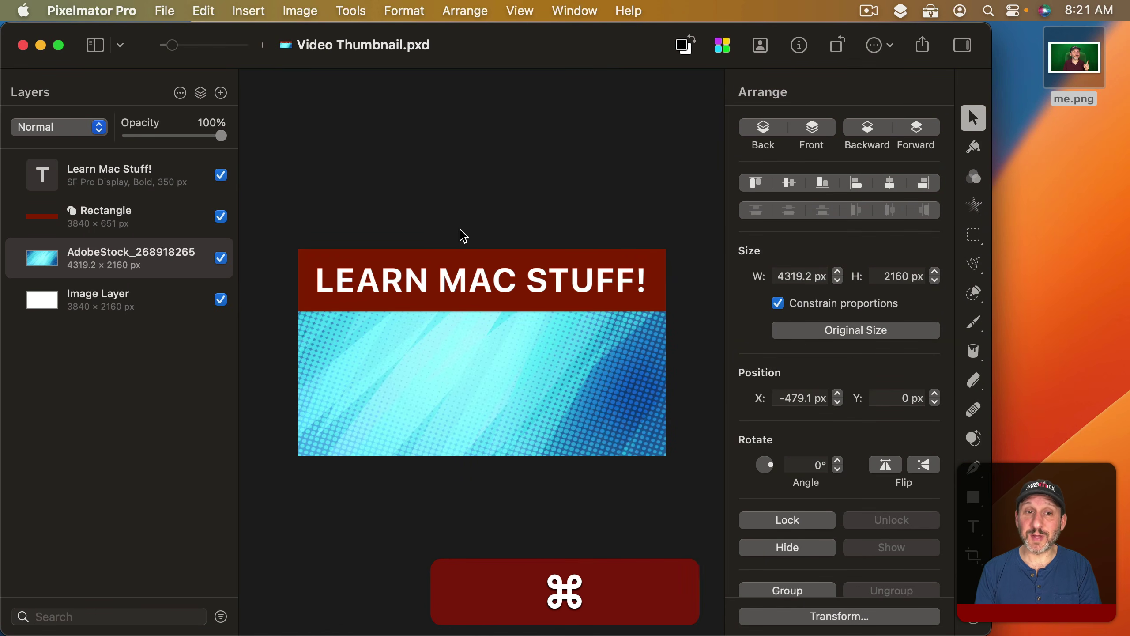
key("super+v")
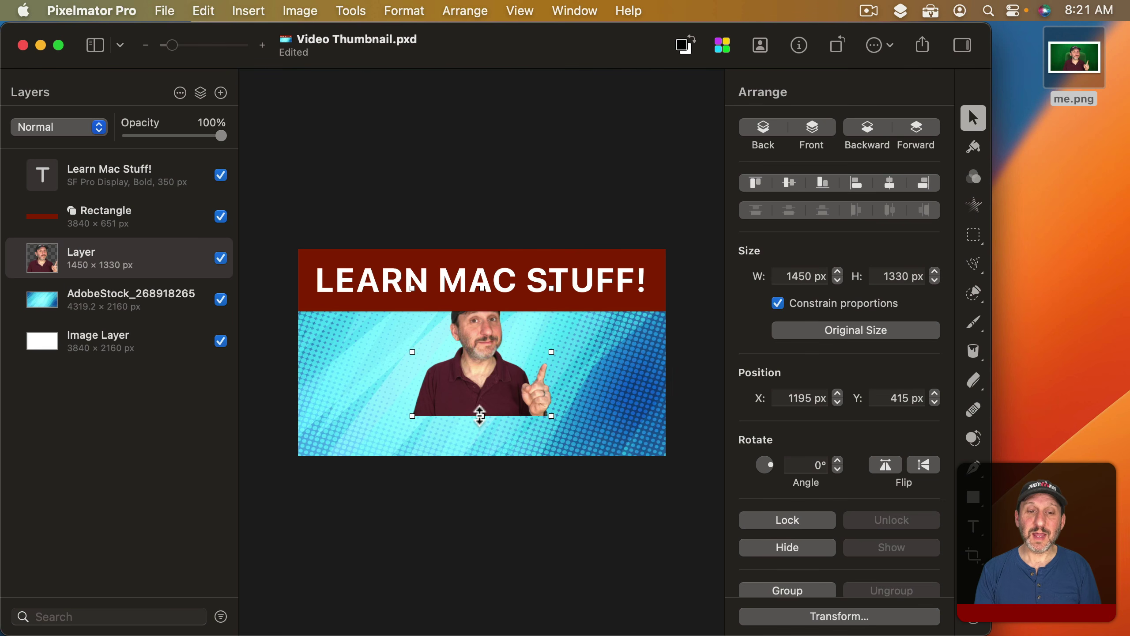
Enlarge the man's cutout to about 2359 × 2164 px and place it left of centre, with its layer above the title text.
left_click_drag(479, 416, 482, 495)
left_click_drag(90, 261, 94, 168)
left_click_drag(479, 378, 426, 390)
Add a white centered stroke to the man's cutout and increase the stroke width.
left_click(973, 147)
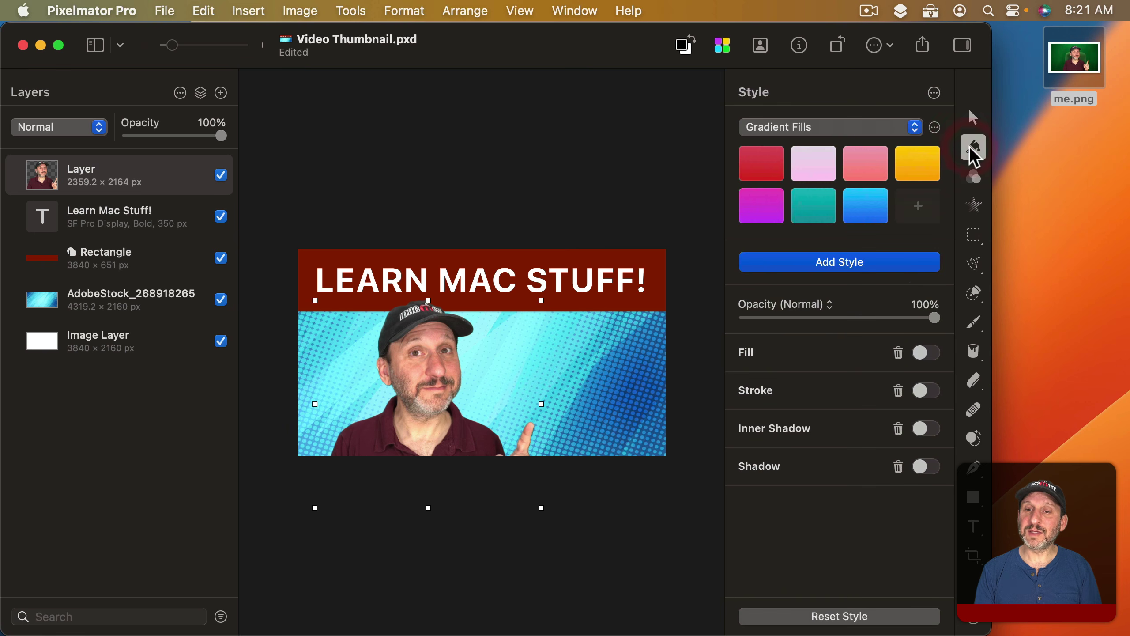
left_click(924, 391)
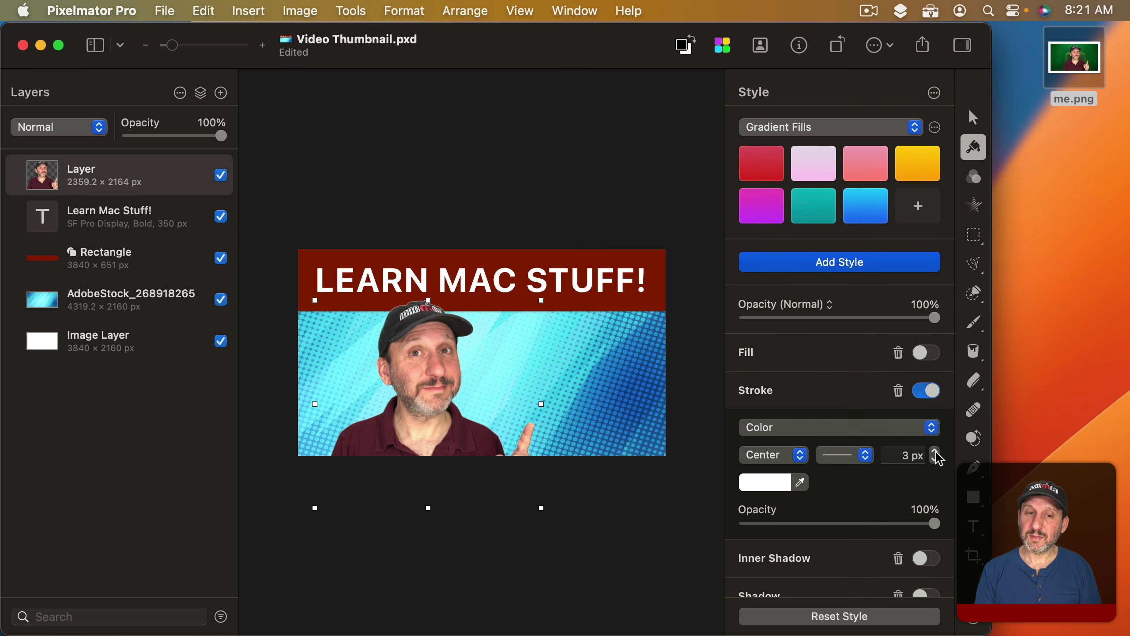
left_click_drag(936, 453, 936, 452)
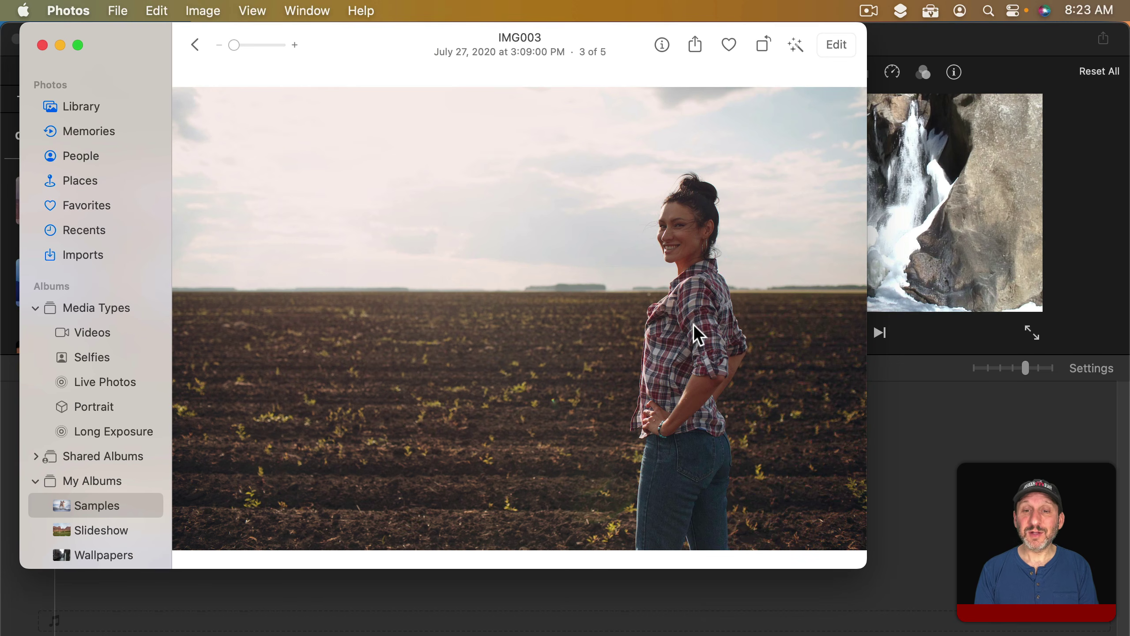
Copy the woman as the subject of photo IMG003, hide Photos, and create a new image from the clipboard in Preview.
left_click(675, 323, "ctrl")
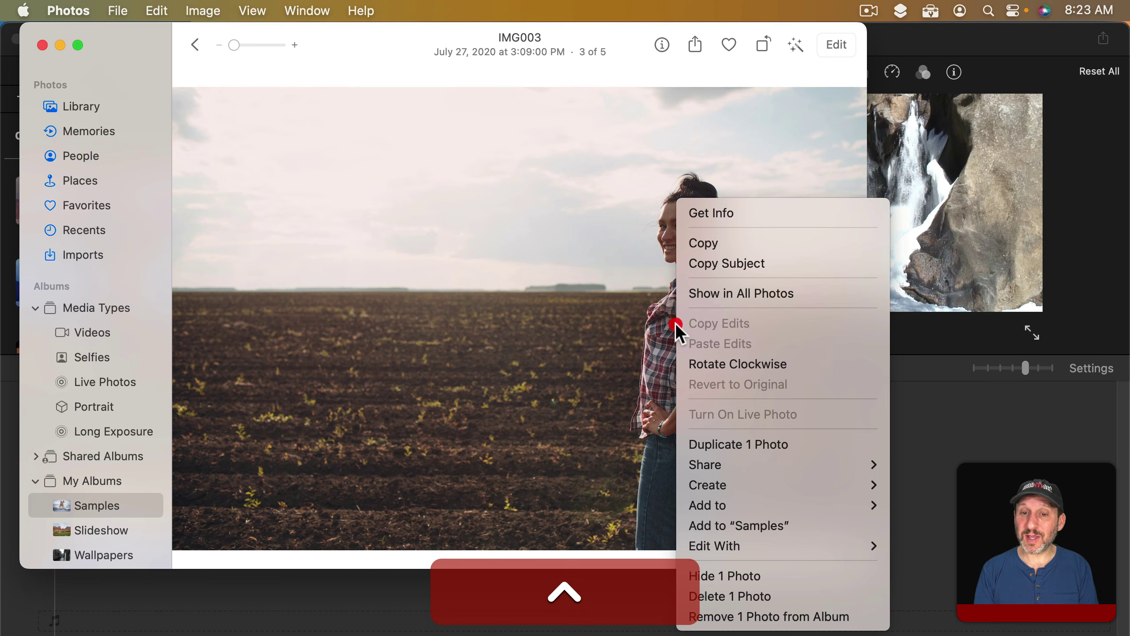
left_click(703, 262)
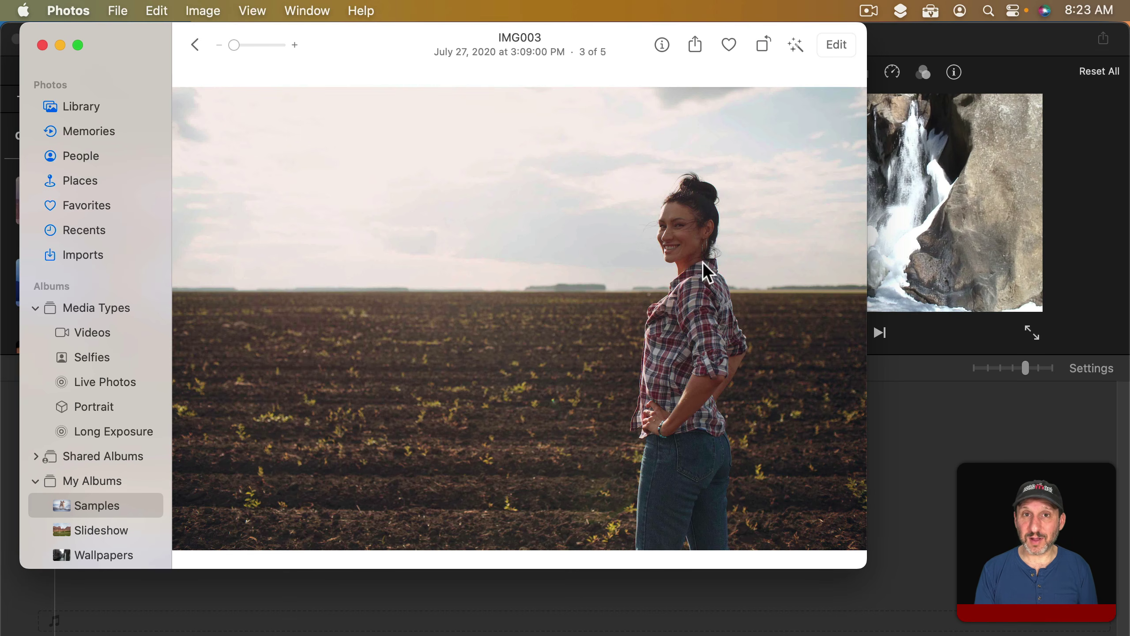
key("super+h")
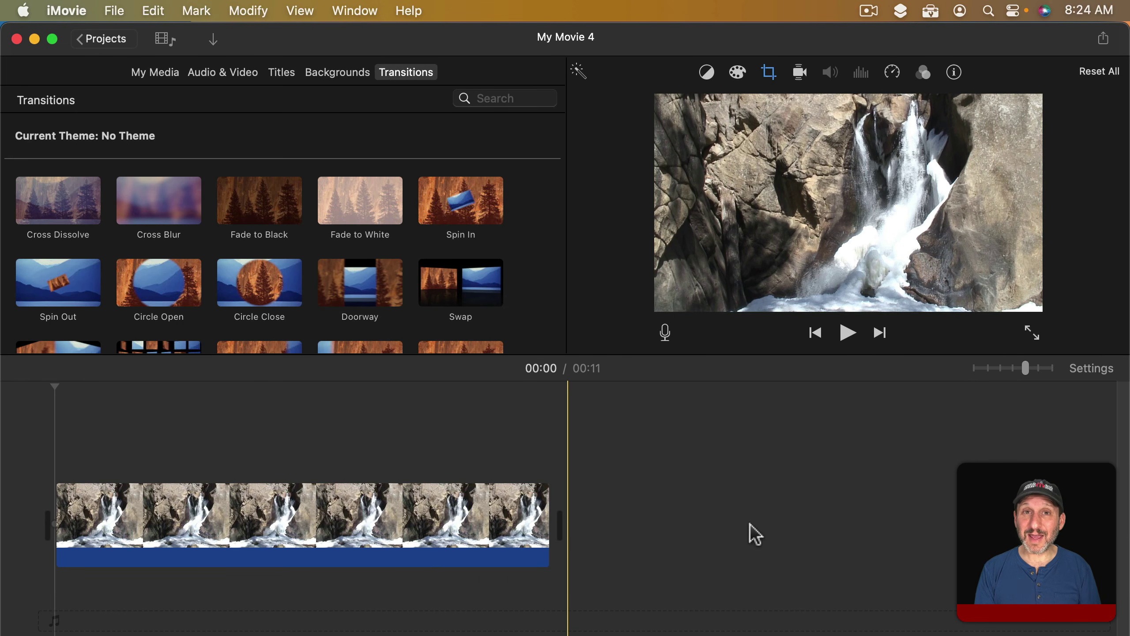
key("super+space")
type("pre")
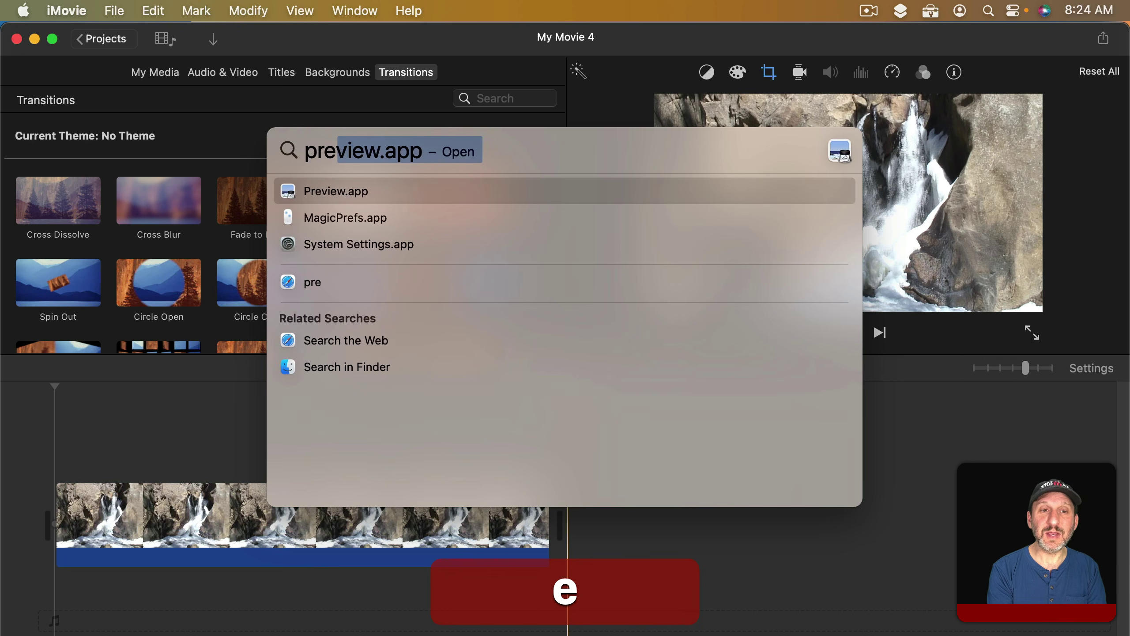
key("Return")
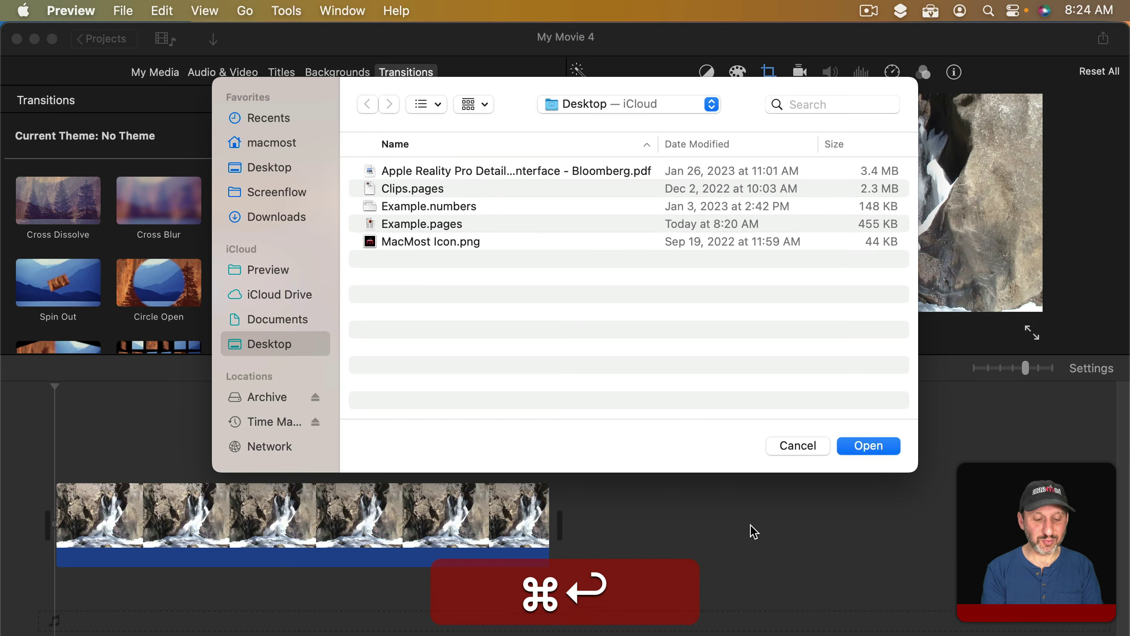
key("super+n")
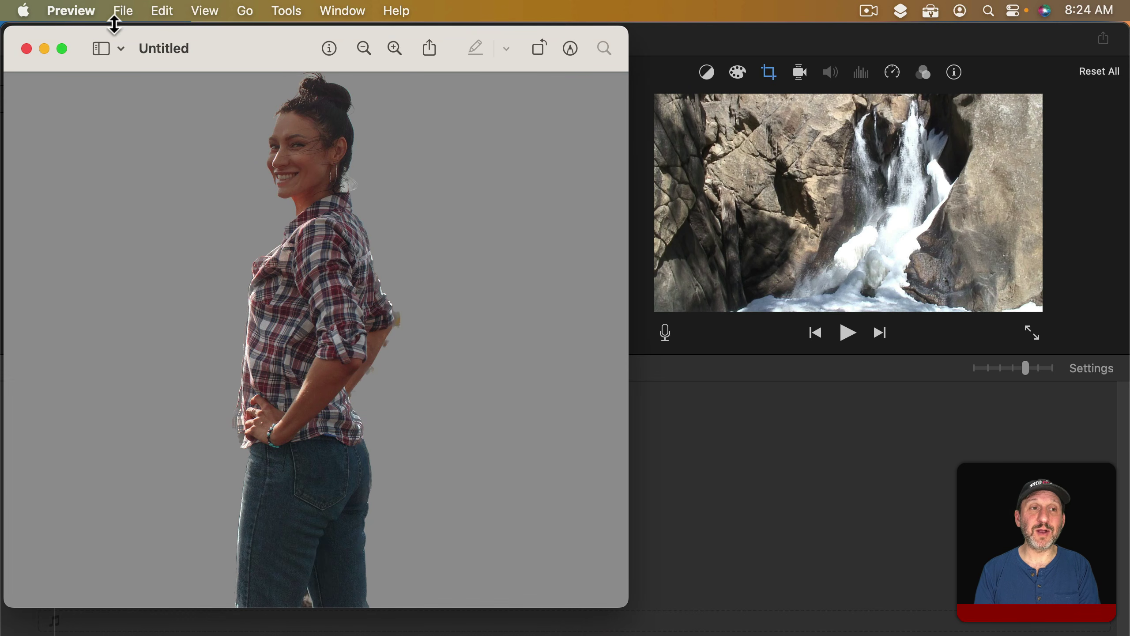
Save the woman's cutout to the Desktop as overlay in PNG format with Alpha, and close the image.
key("super+s")
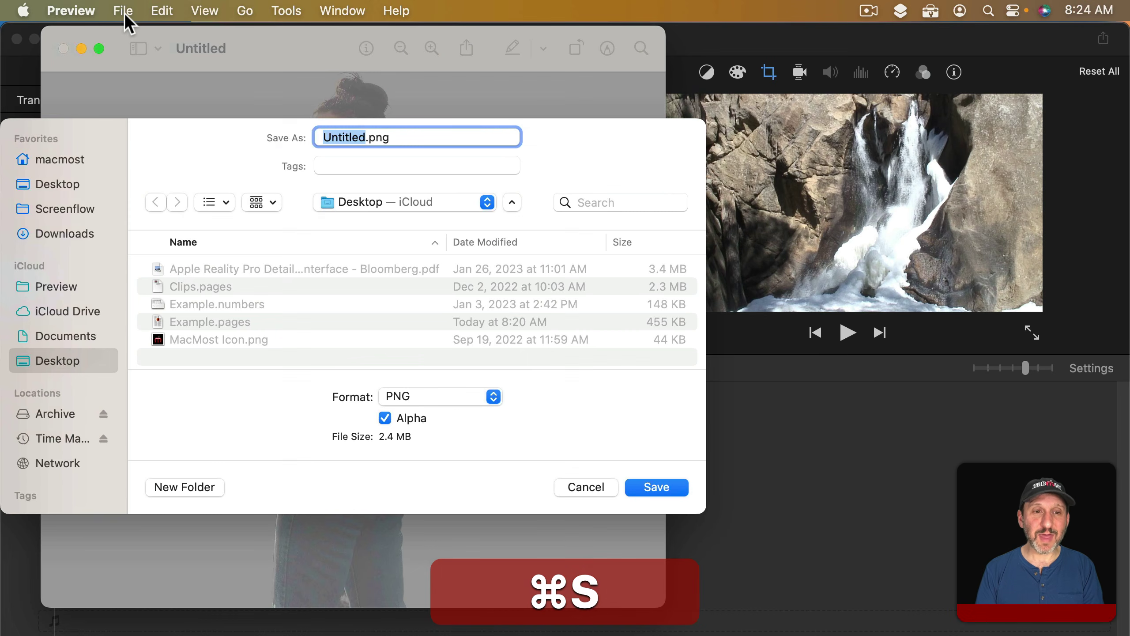
key("super+d")
type("overlay")
key("Return")
key("super+w")
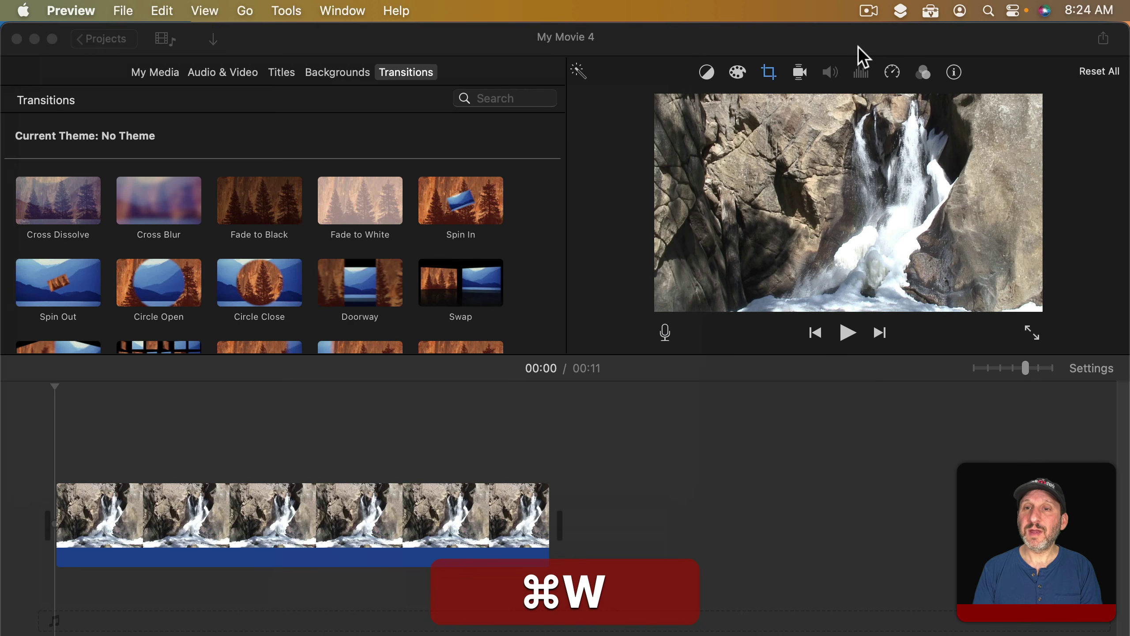
Place overlay.png from the desktop above the waterfall clip in the iMovie timeline and set its crop style to Fit.
left_click_drag(858, 46, 800, 41)
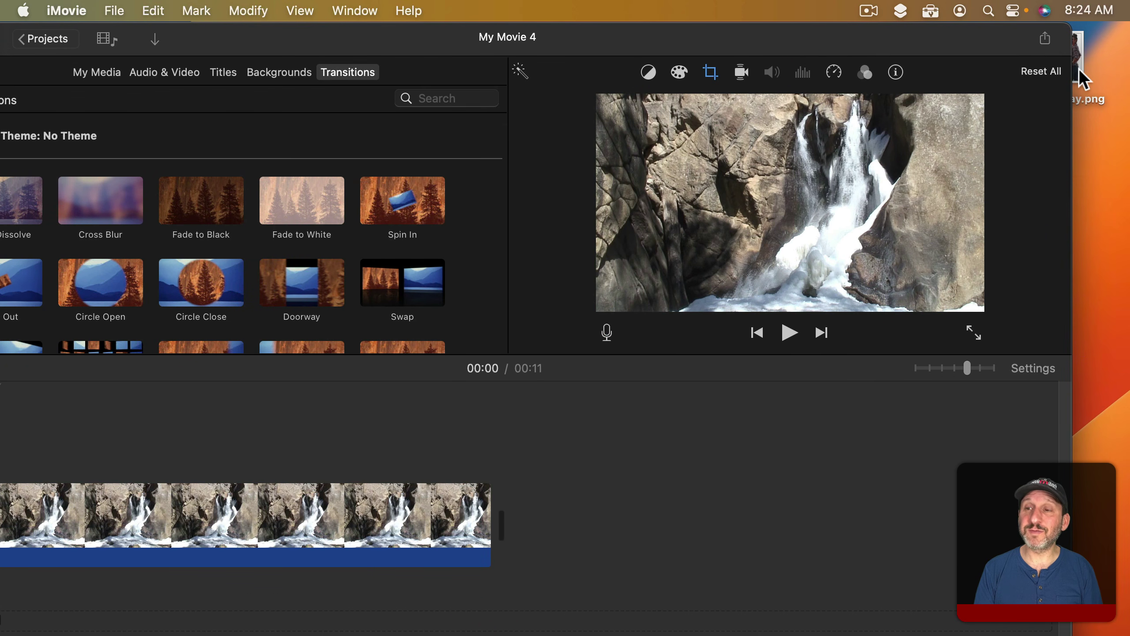
left_click_drag(1078, 66, 47, 443)
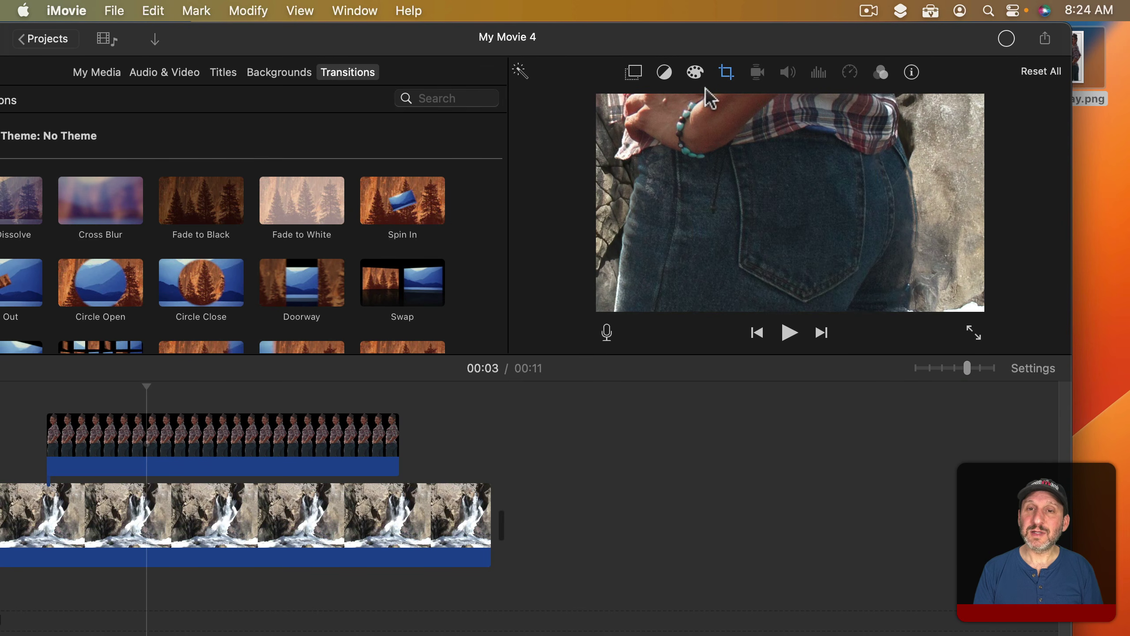
left_click(725, 76)
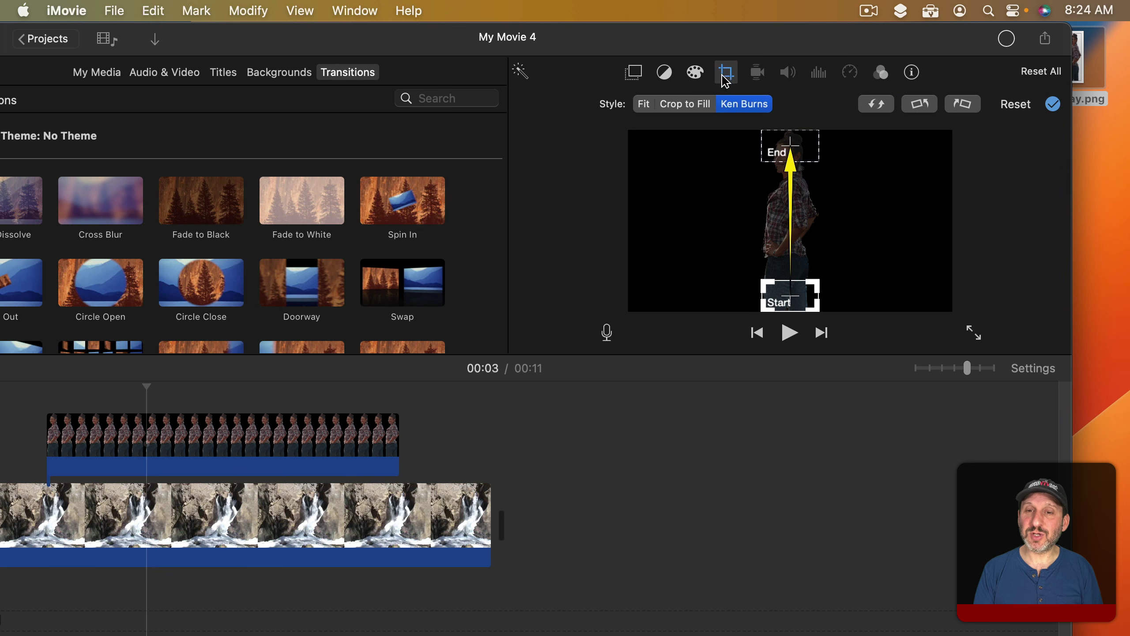
left_click(645, 107)
Set the woman's overlay clip to Picture in Picture, then enlarge and reposition her in front of the waterfall.
left_click(633, 73)
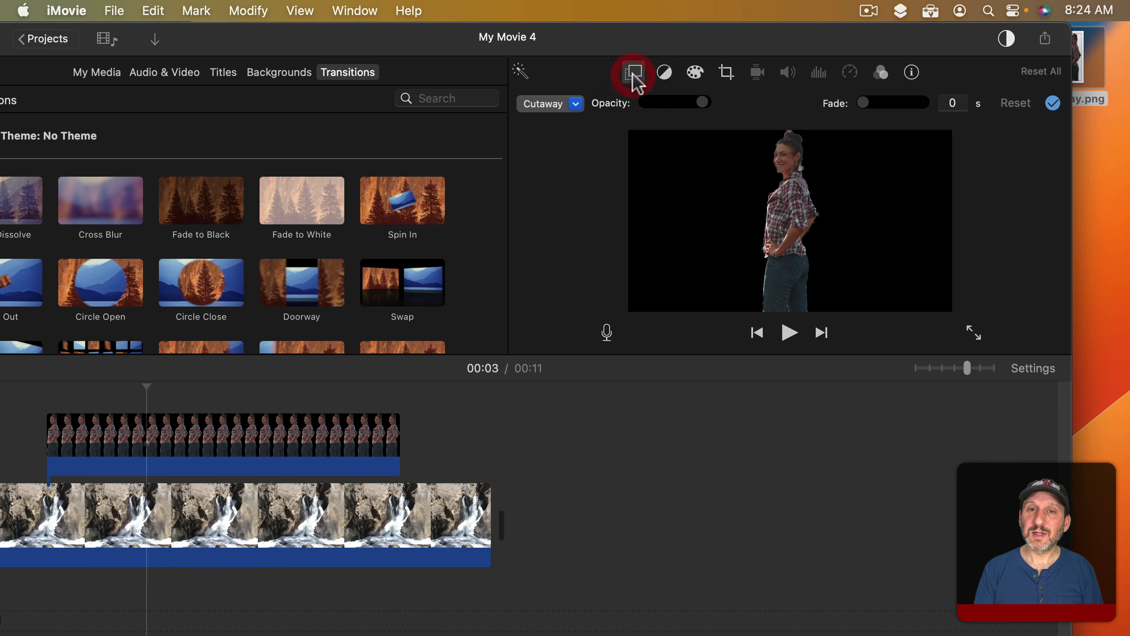
left_click(550, 104)
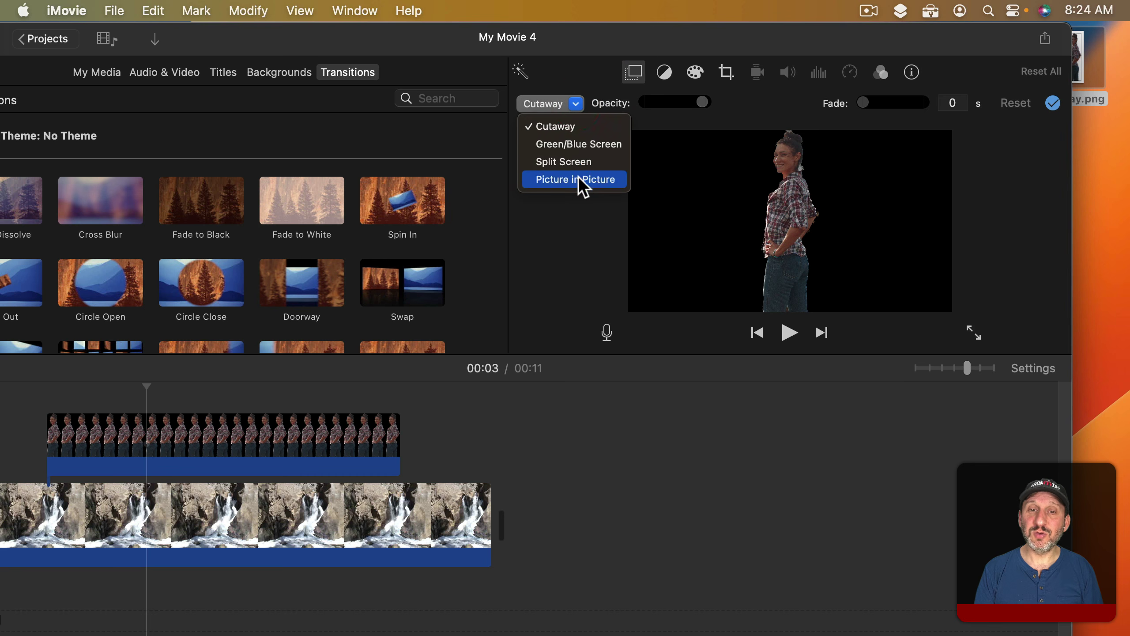
left_click(582, 181)
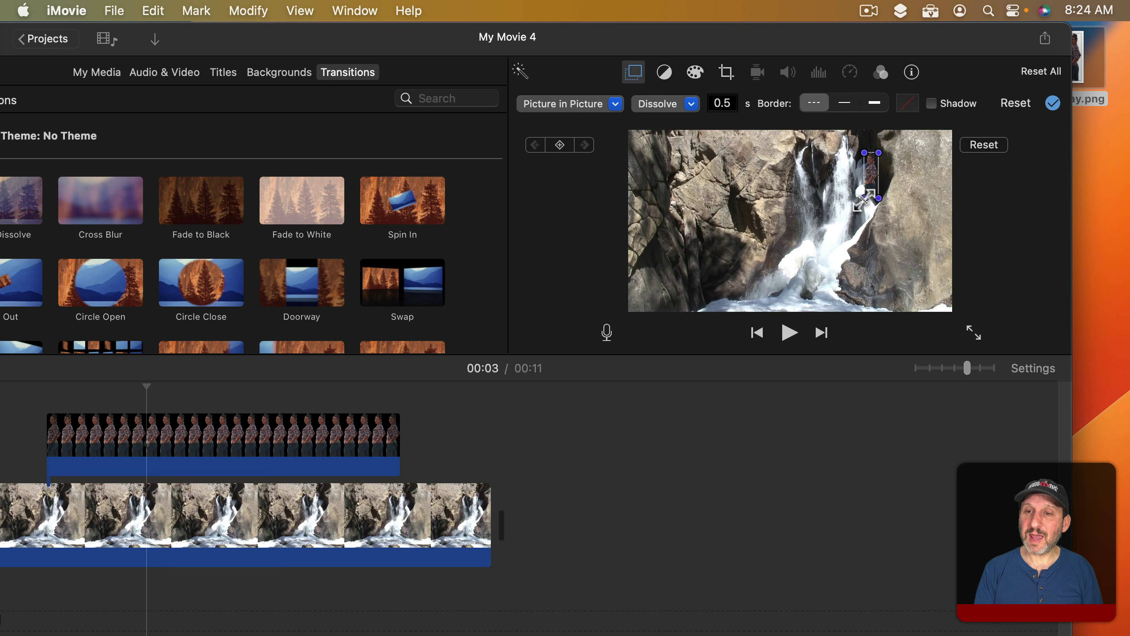
left_click_drag(865, 198, 755, 331)
left_click_drag(814, 270, 883, 246)
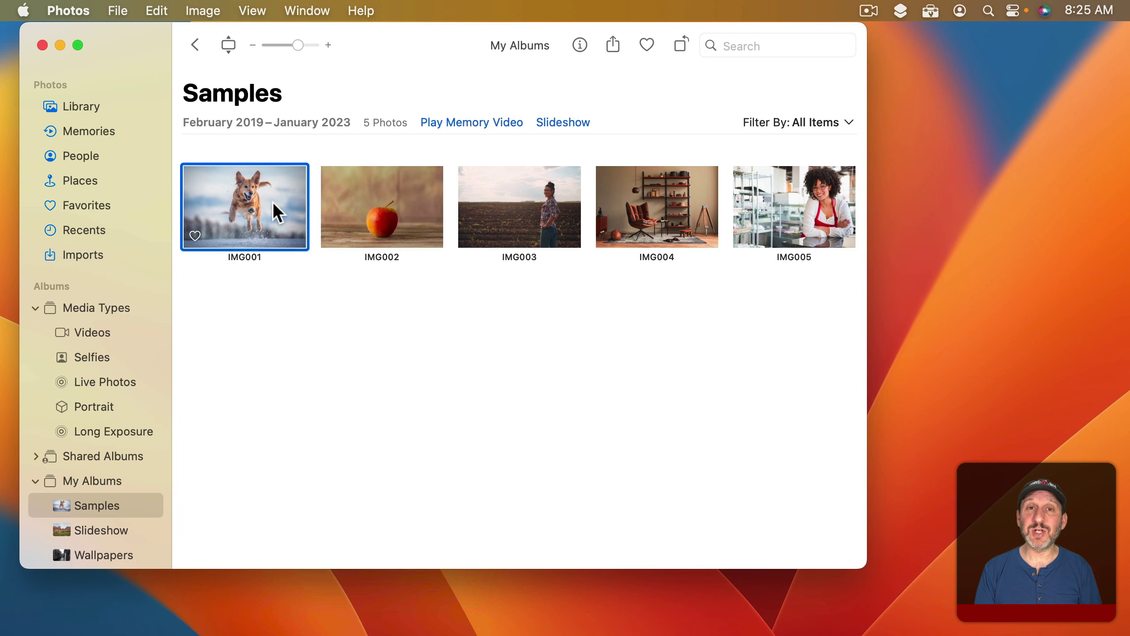
Open photo IMG001 from the Samples album in Photos for editing with Preview.
right_click(275, 208)
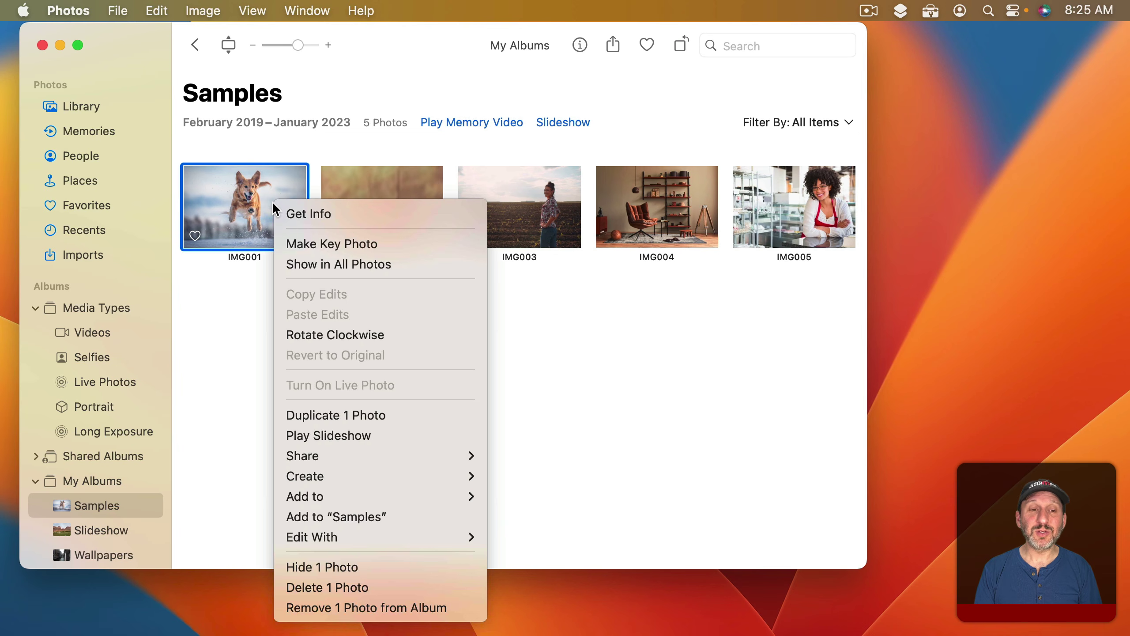
mouse_move(346, 537)
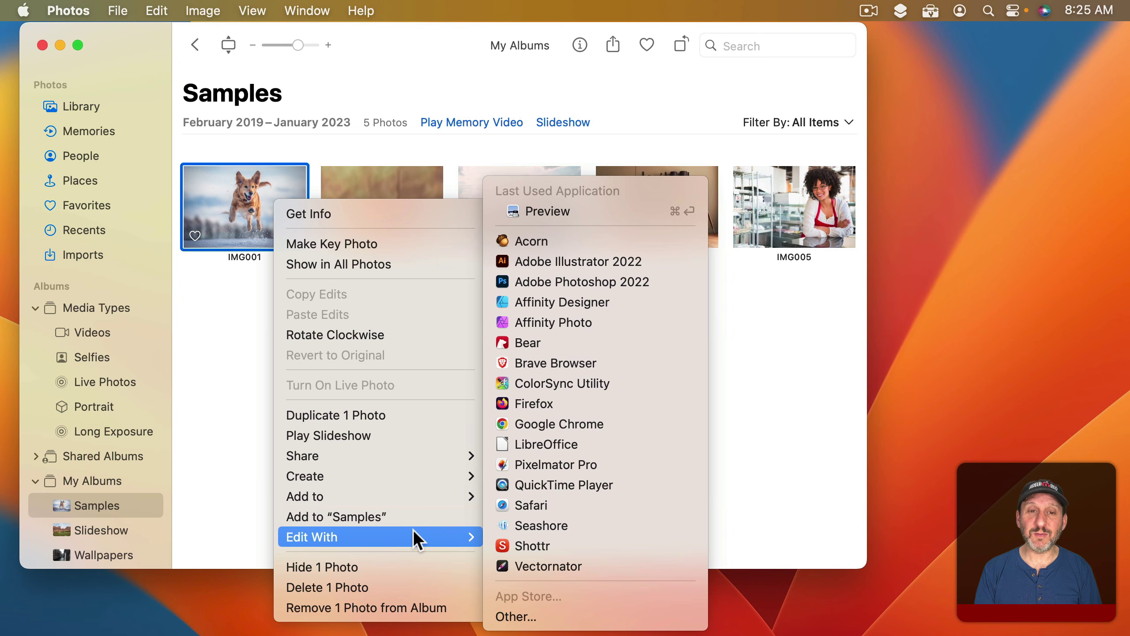
left_click(564, 213)
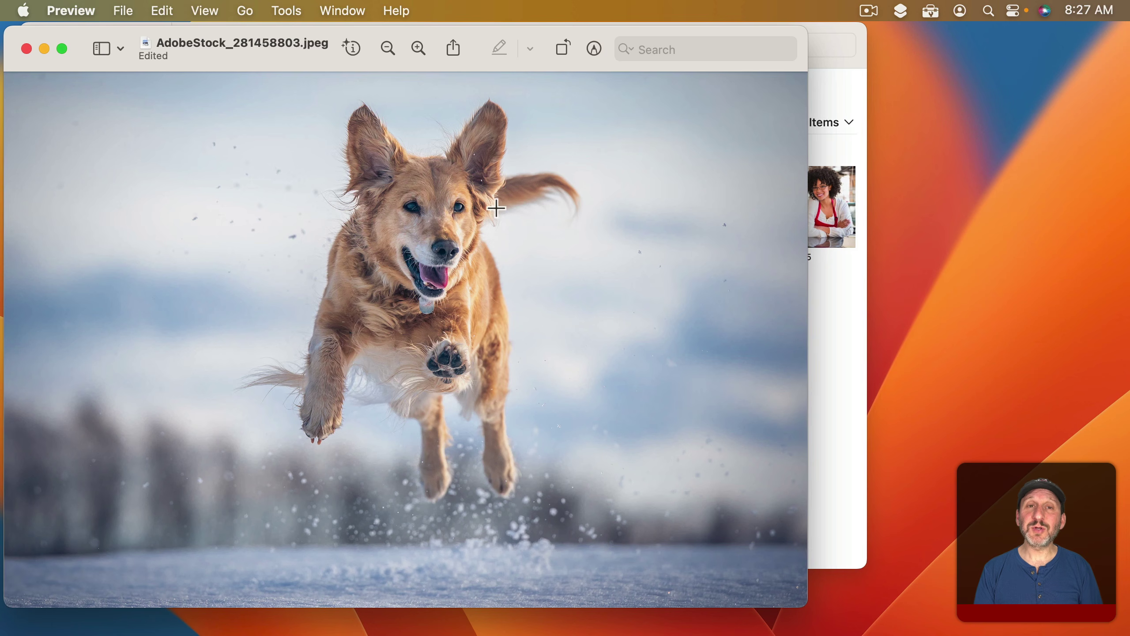
Remove the dog photo's background with conversion to PNG to copy the cutout, and undo the background removal.
left_click(284, 11)
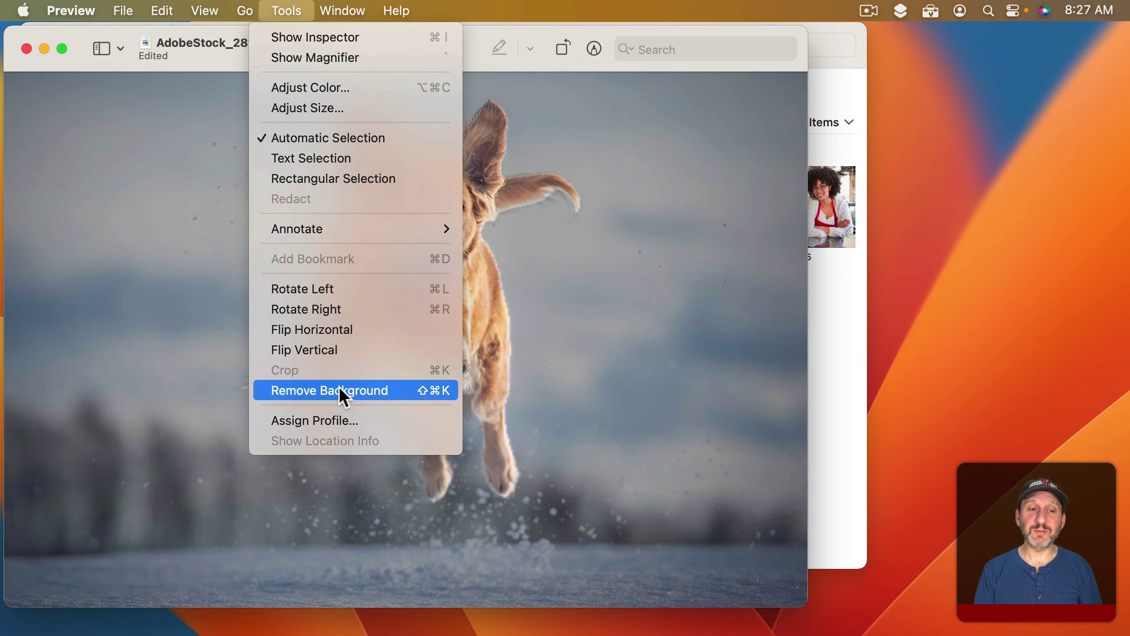
left_click(339, 390)
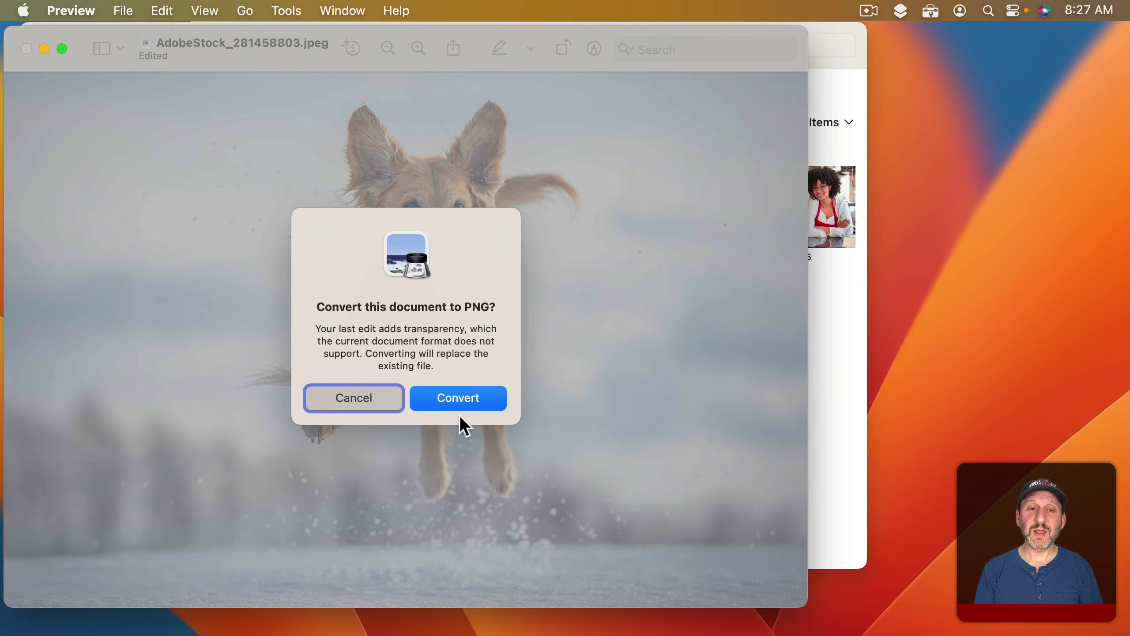
left_click(463, 400)
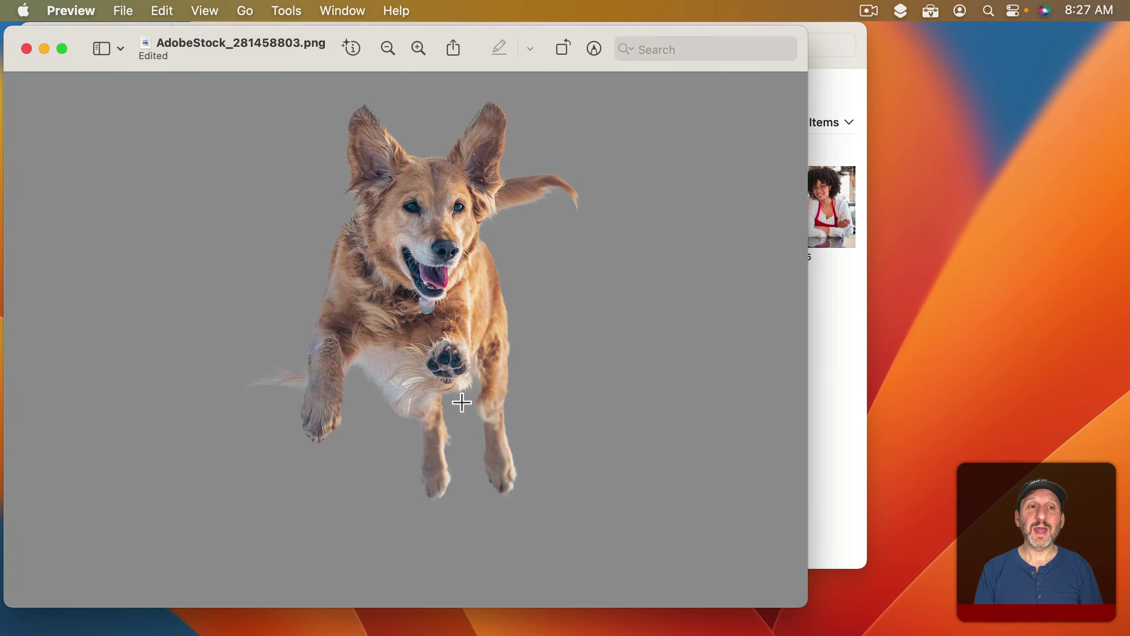
key("super+c")
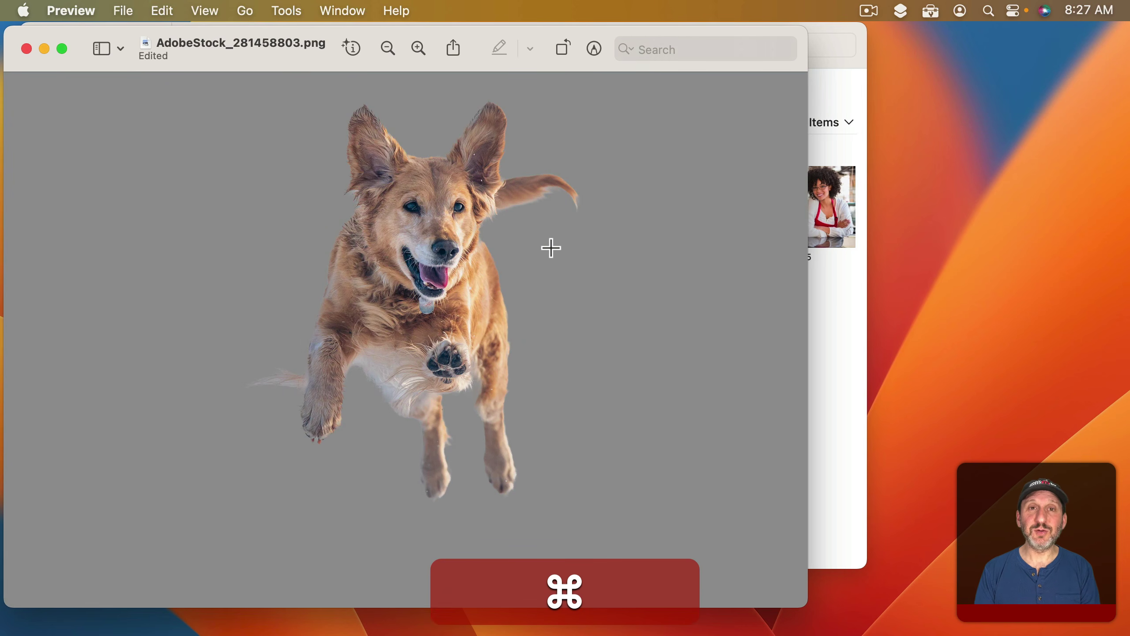
key("super+z")
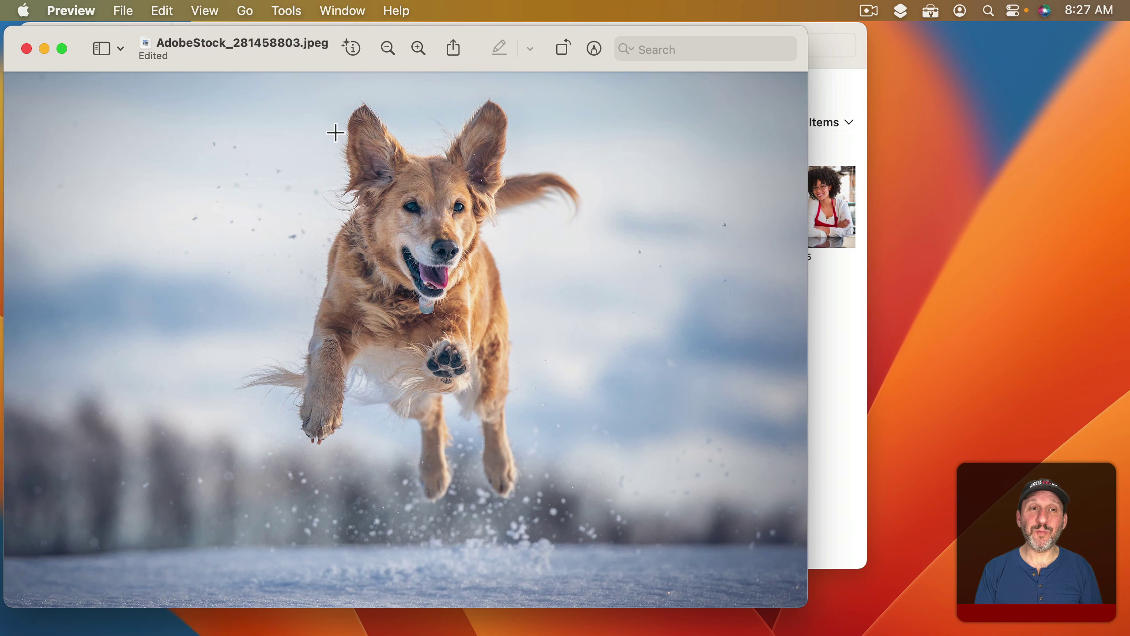
Adjust the dog photo's color by lowering both saturation and temperature to their minimum, and close the color adjustments.
left_click(594, 49)
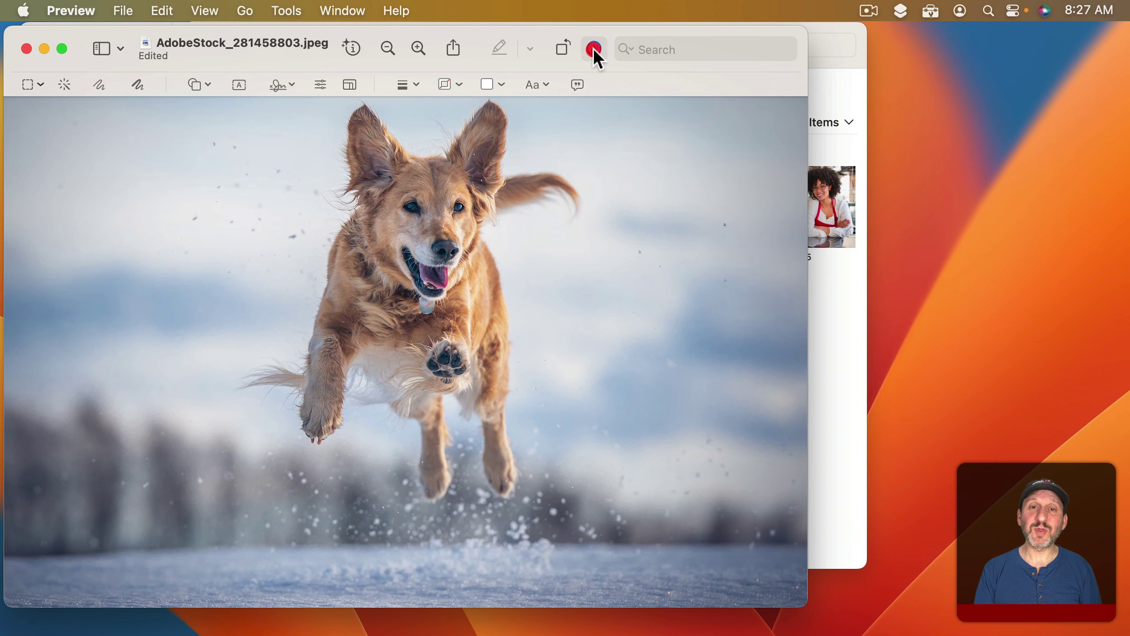
left_click(320, 85)
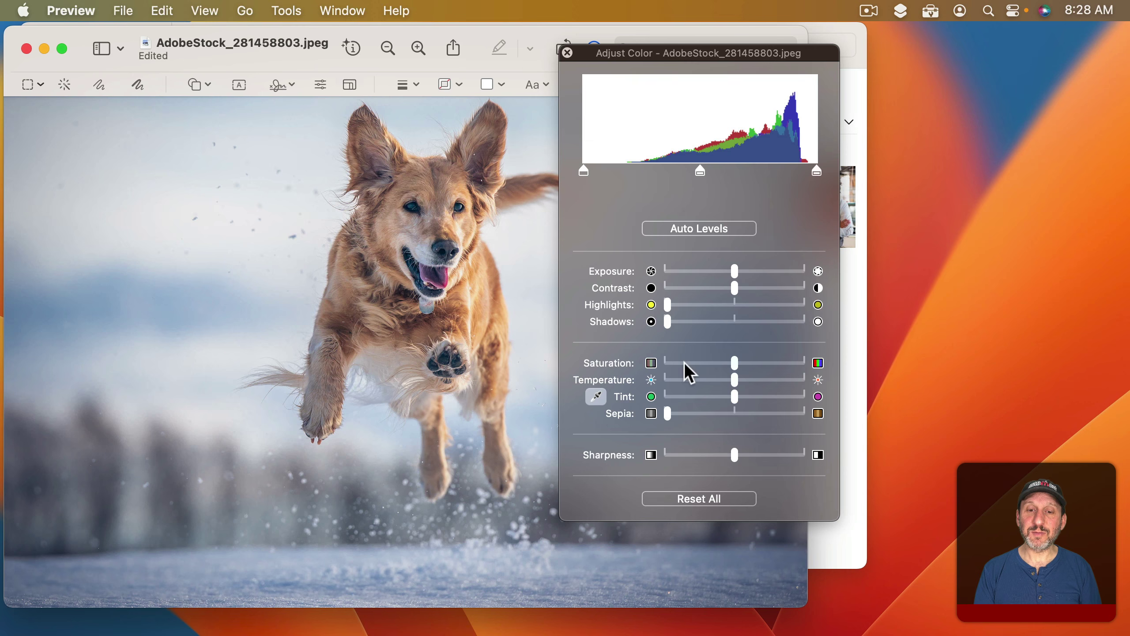
left_click_drag(732, 366, 651, 363)
left_click_drag(735, 383, 667, 384)
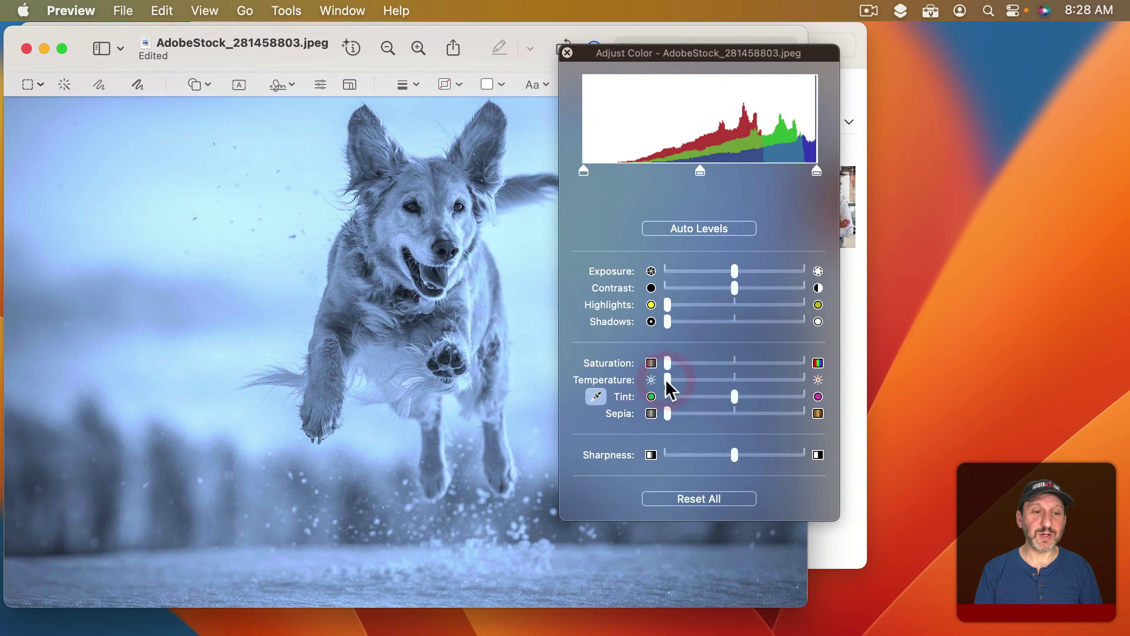
left_click(567, 53)
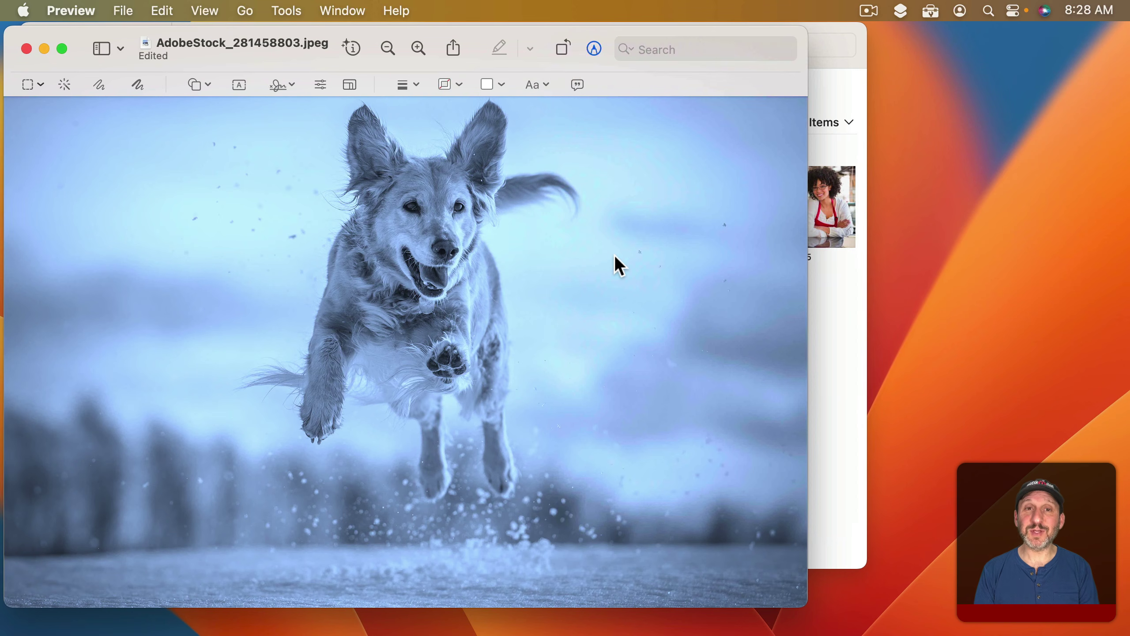
Paste the full-color dog cutout onto the blue-tinted photo and align it exactly over the original dog.
key("super+v")
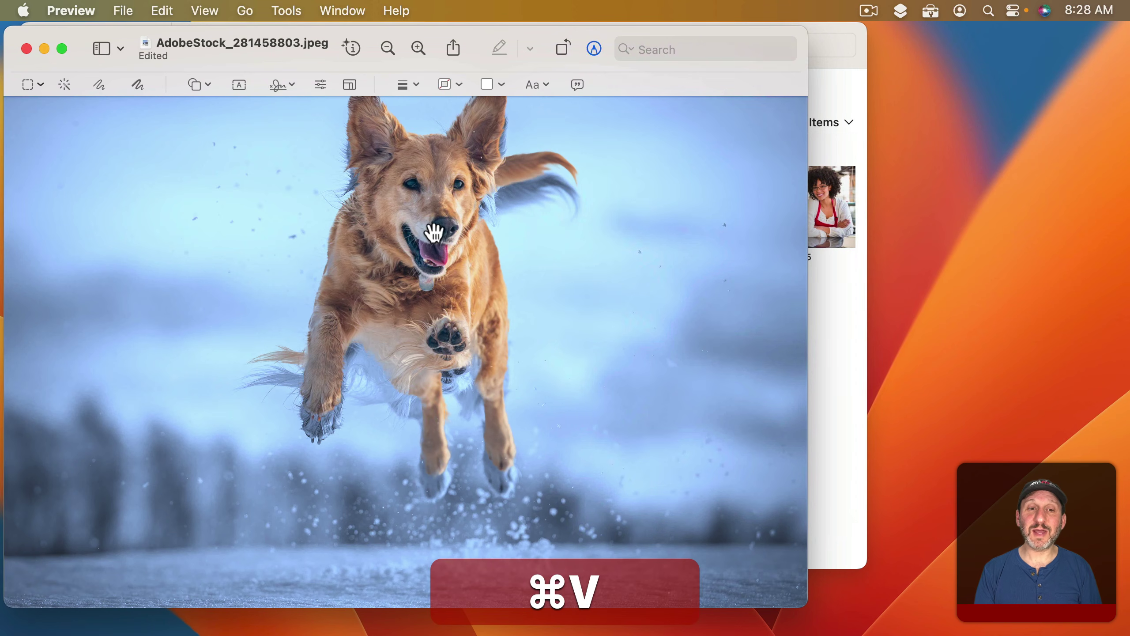
left_click_drag(432, 224, 434, 250)
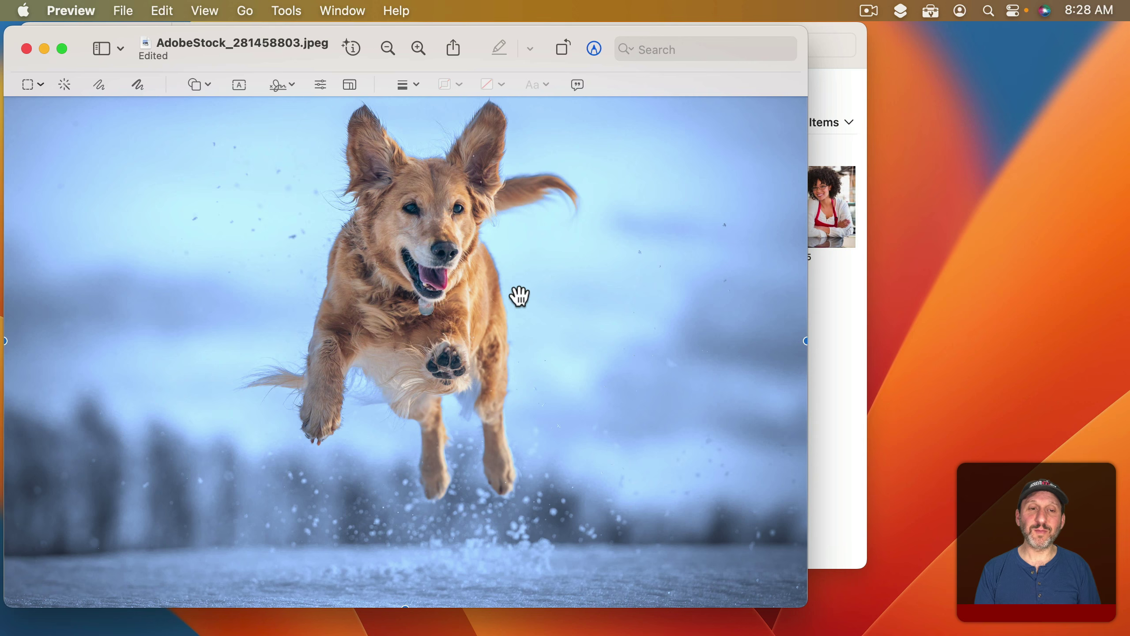